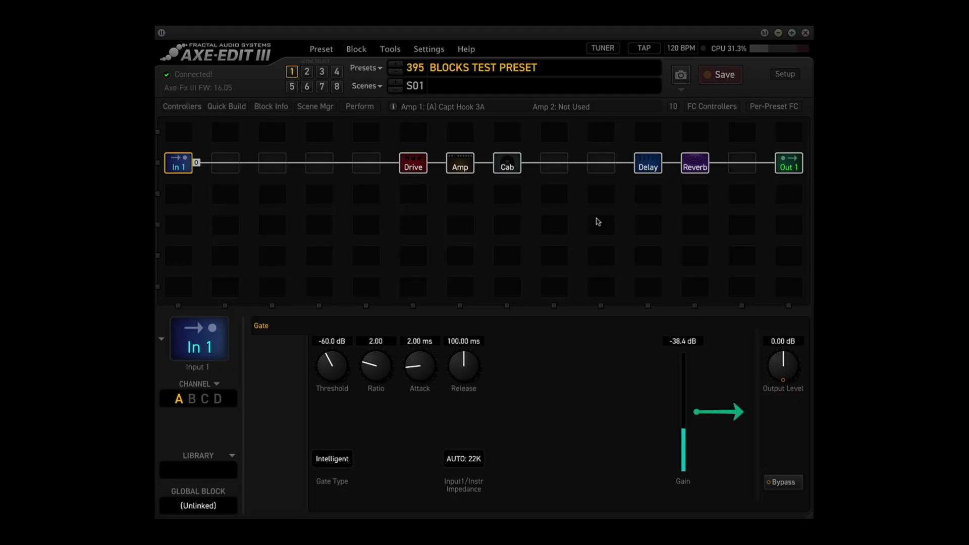
View the Drive, Amp, Cab, Delay, Reverb and output block editors in turn
{"action": "left_click", "coordinate": [414, 166]}
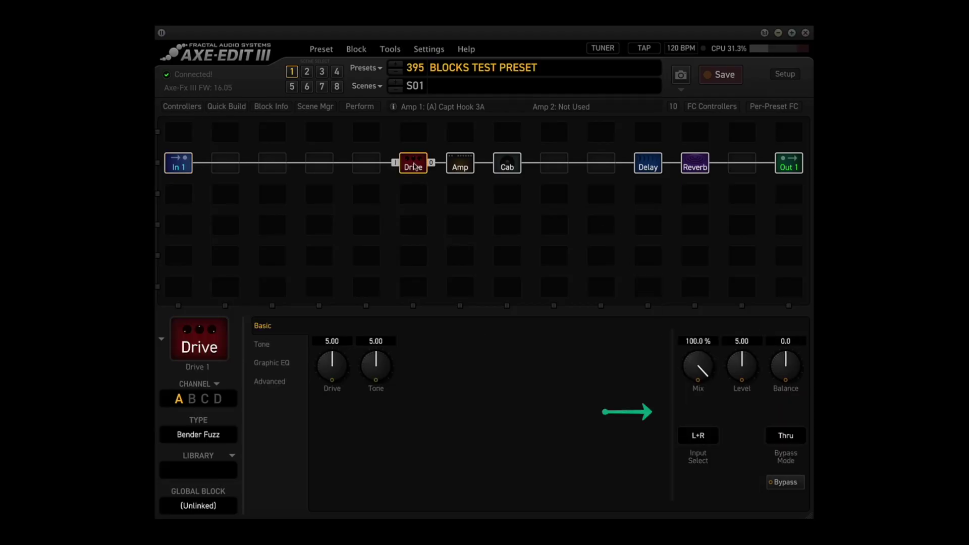
{"action": "left_click", "coordinate": [455, 168]}
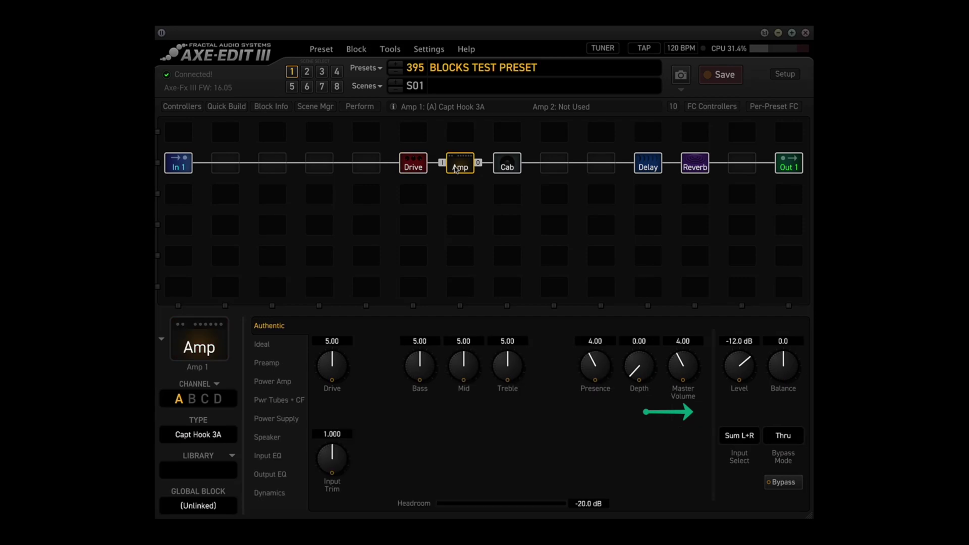
{"action": "left_click", "coordinate": [501, 170]}
{"action": "left_click", "coordinate": [646, 169]}
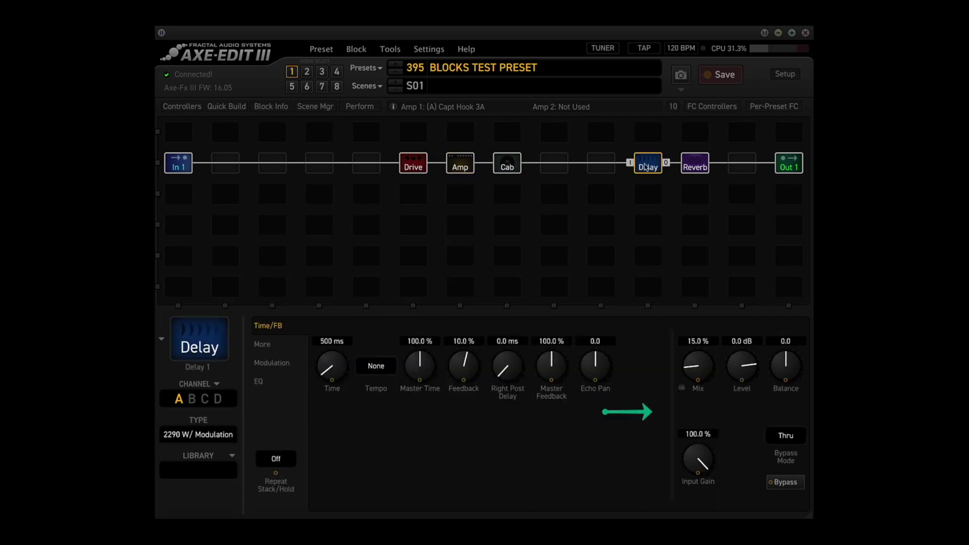
{"action": "left_click", "coordinate": [691, 169]}
{"action": "left_click", "coordinate": [789, 165]}
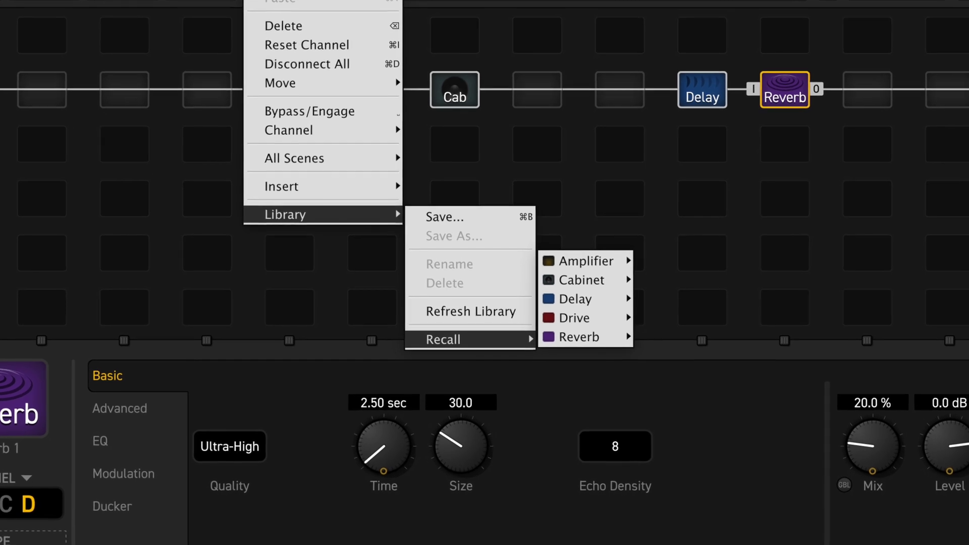
Browse the Library Recall entries for Test Drive, Reverb and Delay Blocks
{"action": "mouse_move", "coordinate": [570, 316]}
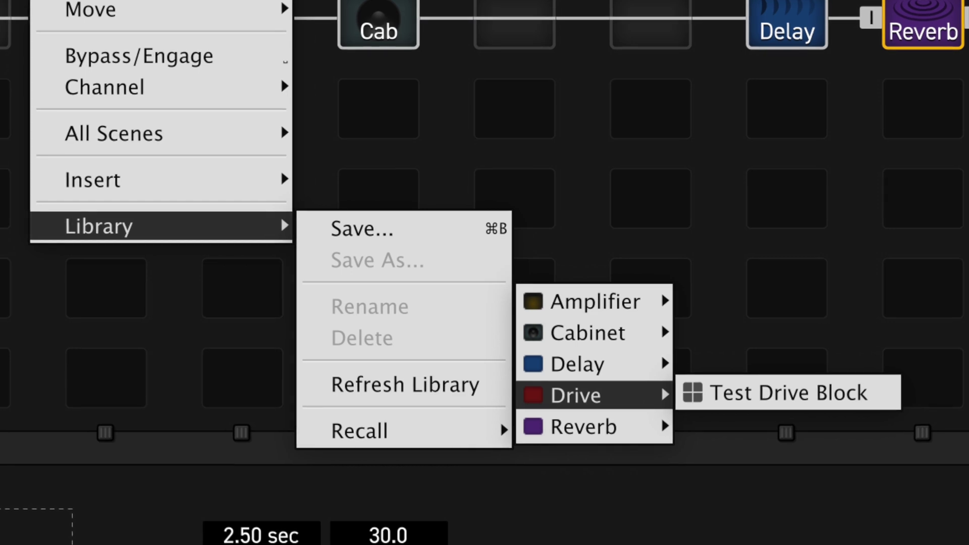
{"action": "mouse_move", "coordinate": [584, 324]}
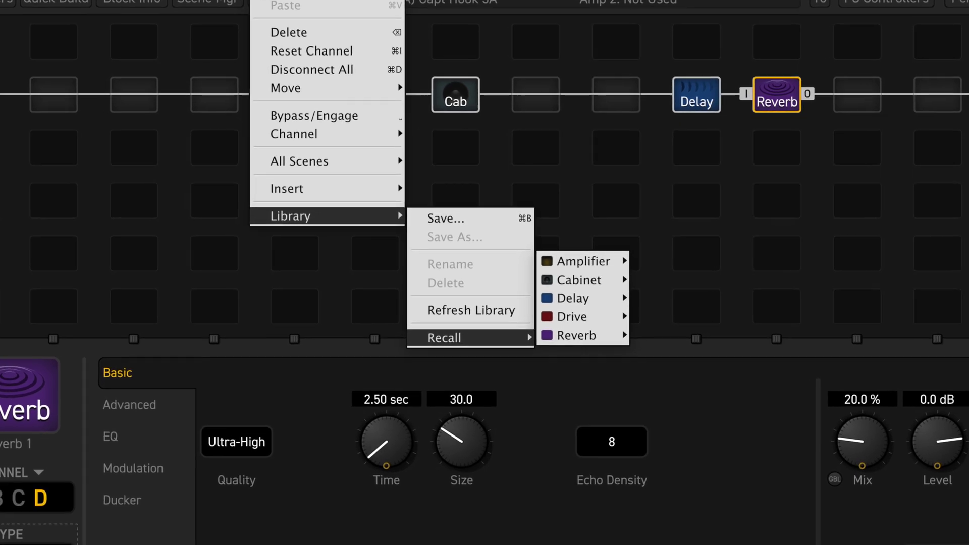
{"action": "mouse_move", "coordinate": [578, 337]}
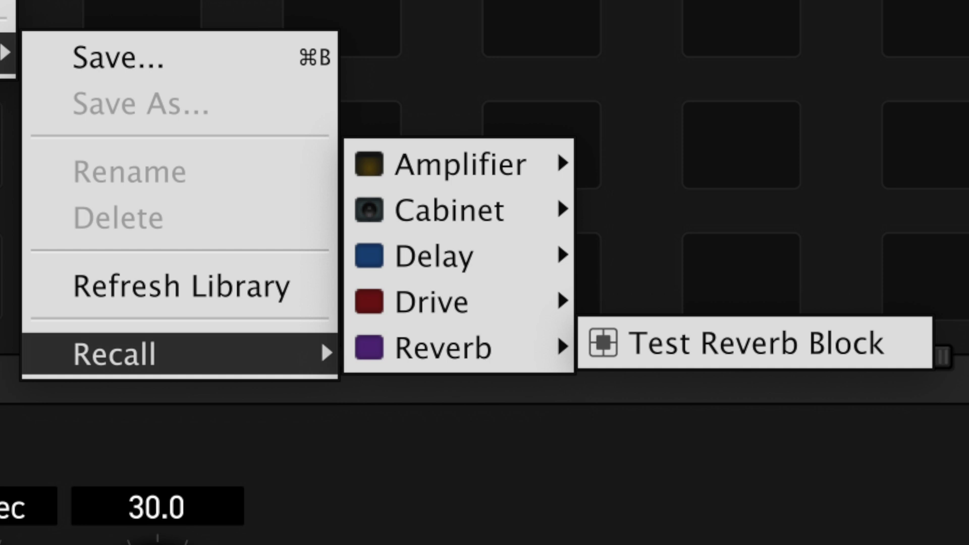
{"action": "mouse_move", "coordinate": [557, 242]}
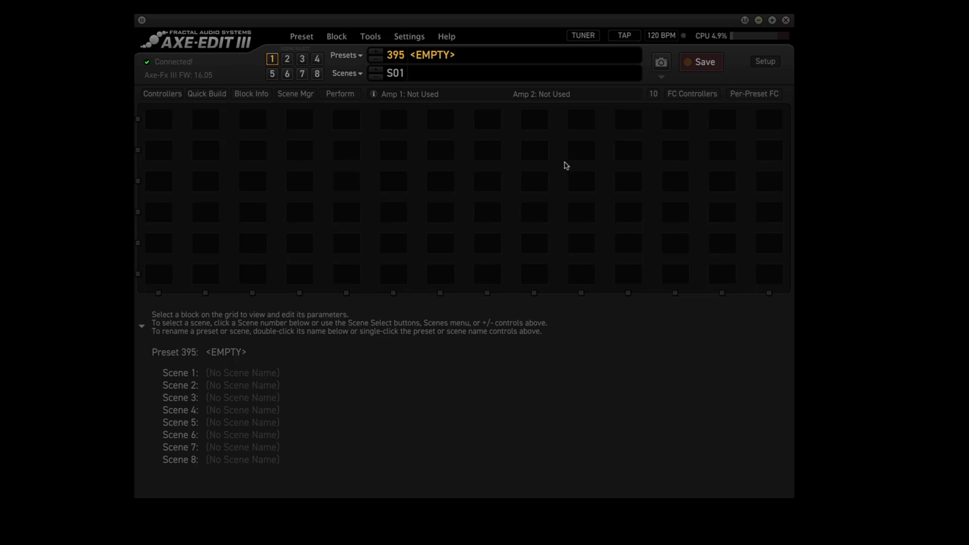
Place Amp 1 in an empty grid cell, keeping Capt Hook 3A on channel A
{"action": "right_click", "coordinate": [300, 157]}
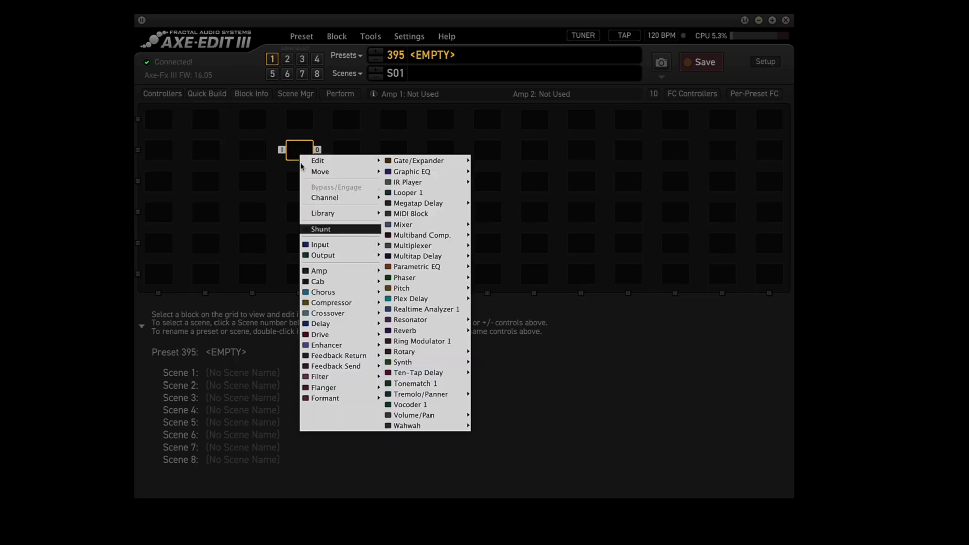
{"action": "mouse_move", "coordinate": [328, 271]}
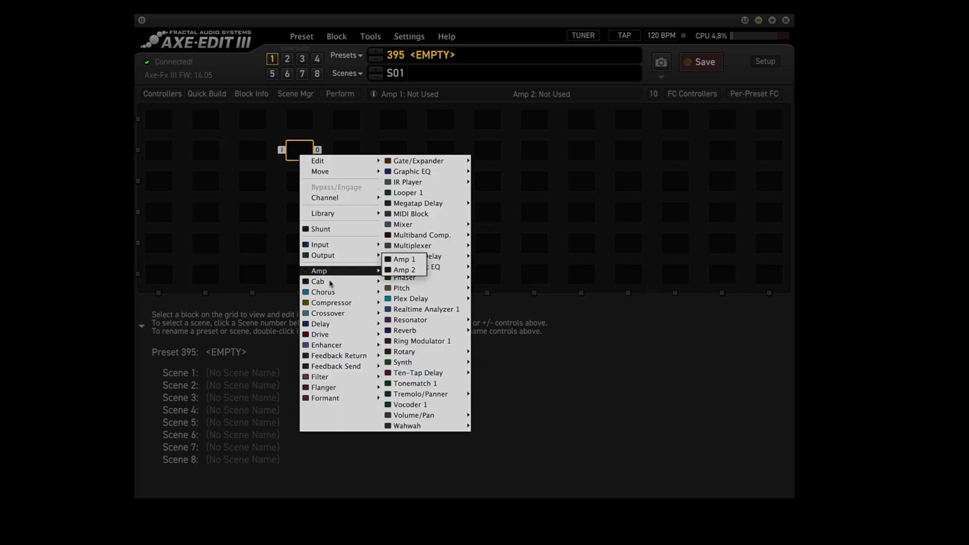
{"action": "left_click", "coordinate": [402, 260]}
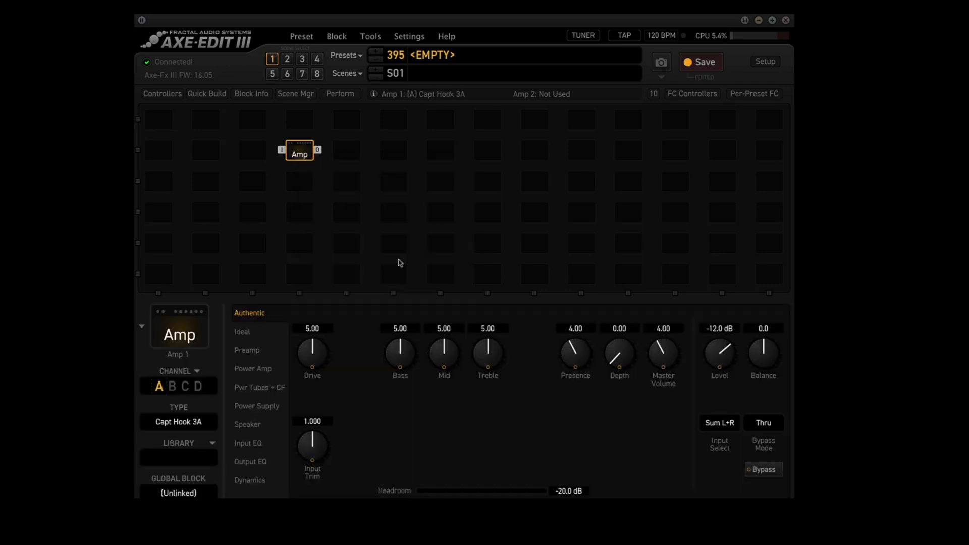
{"action": "left_click", "coordinate": [180, 422]}
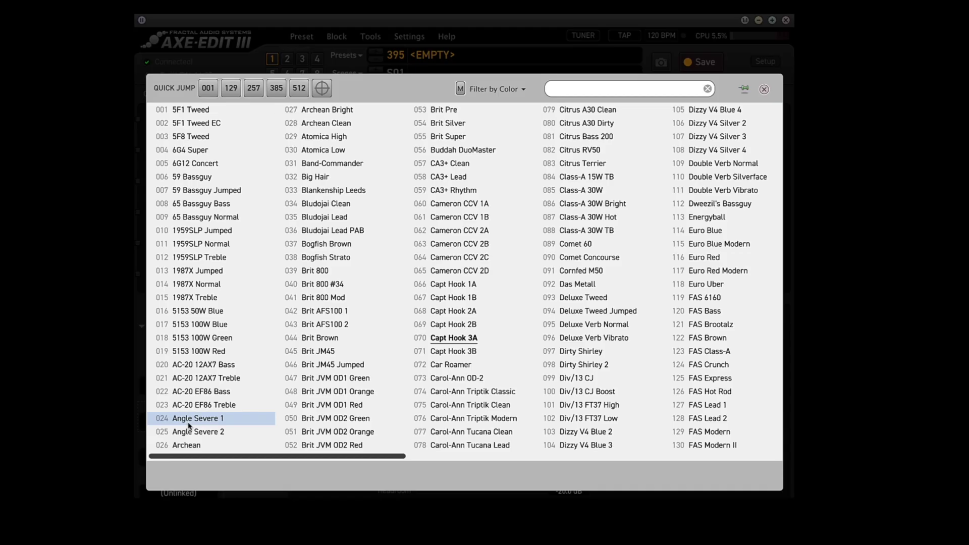
{"action": "left_click", "coordinate": [446, 342]}
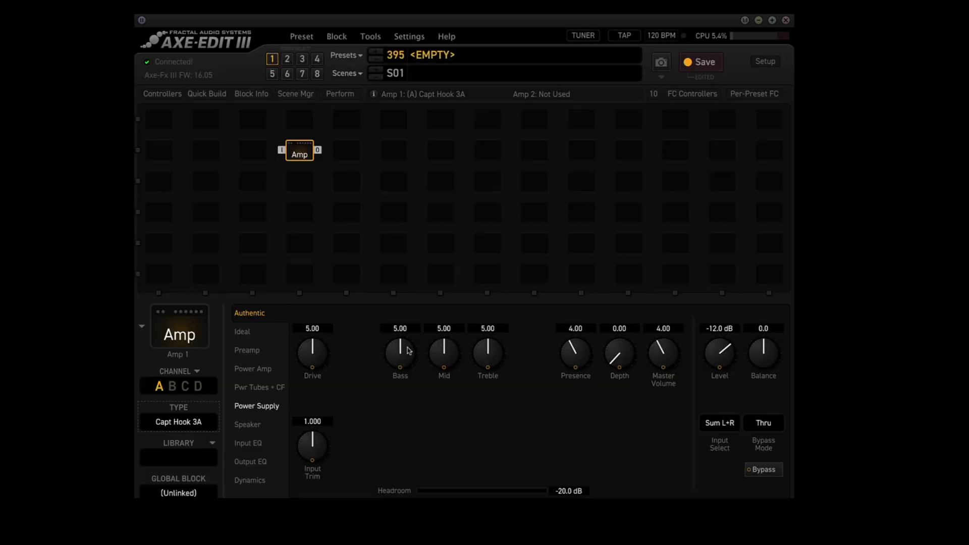
Set amp channels B, C and D to Friedman BE V1 Fat, Recto1 Red and Vibrato Lux
{"action": "left_click", "coordinate": [172, 387]}
{"action": "left_click", "coordinate": [191, 430]}
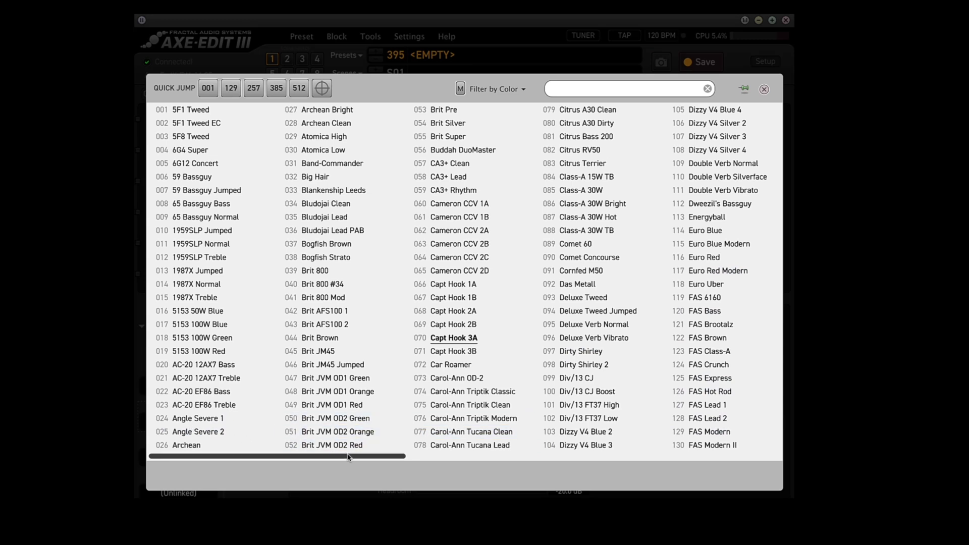
{"action": "left_click_drag", "start_coordinate": [363, 458], "coordinate": [472, 474]}
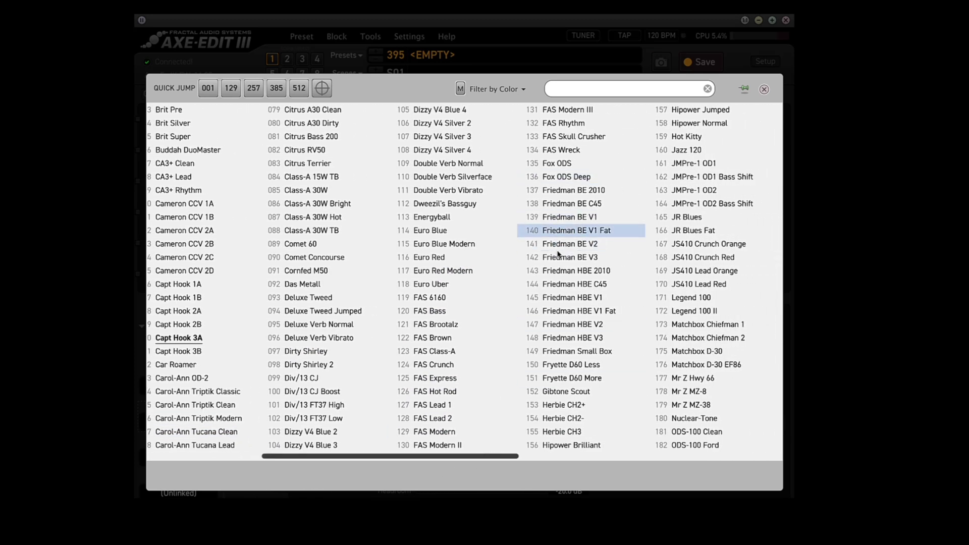
{"action": "key", "text": "Escape"}
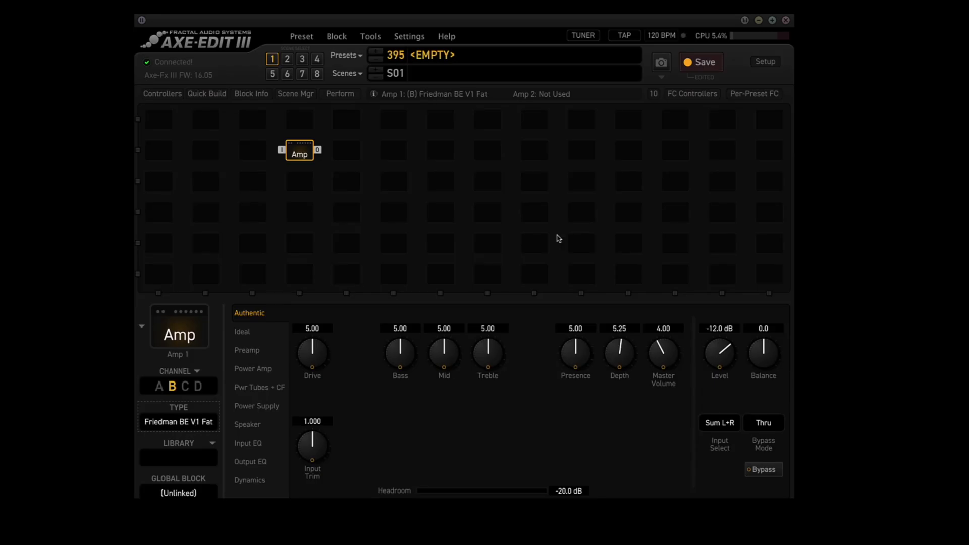
{"action": "left_click", "coordinate": [186, 387]}
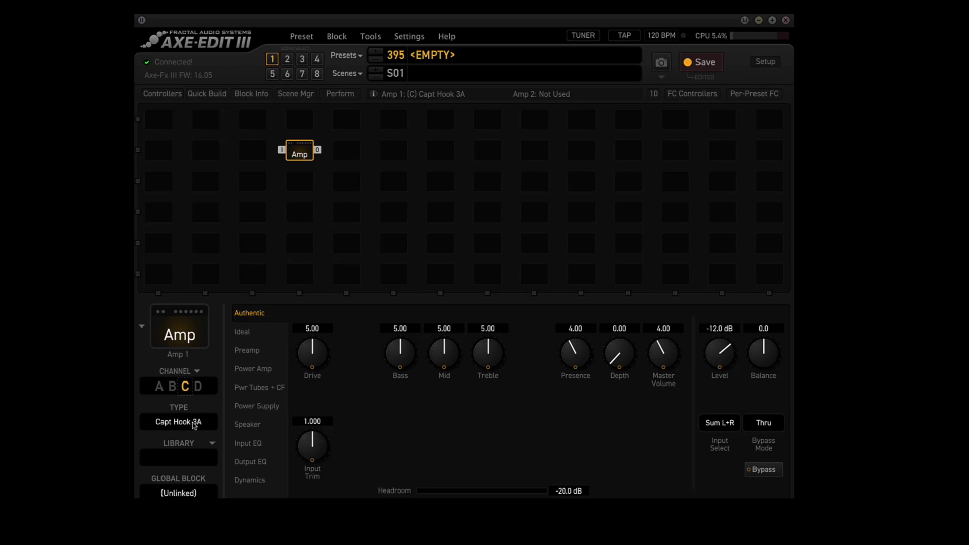
{"action": "left_click", "coordinate": [195, 424]}
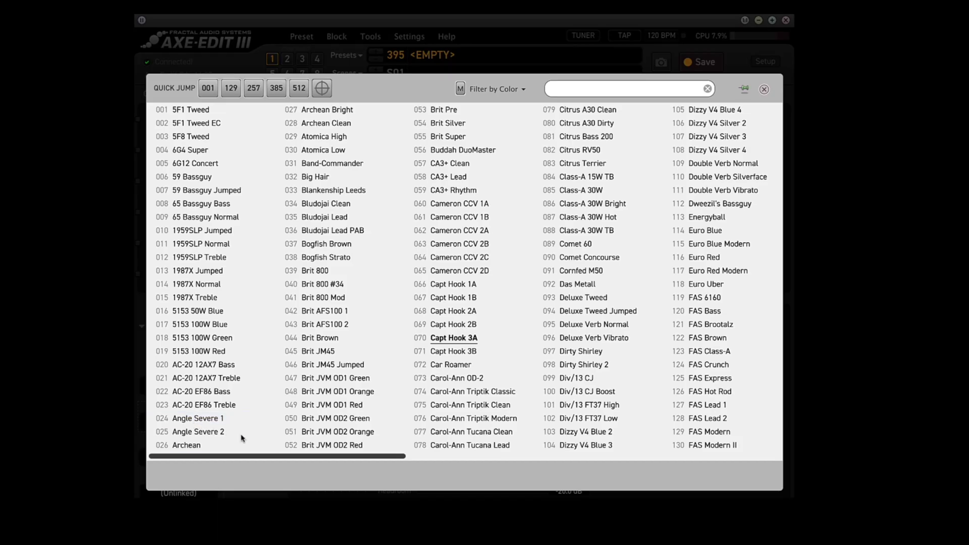
{"action": "left_click_drag", "start_coordinate": [323, 458], "coordinate": [586, 485]}
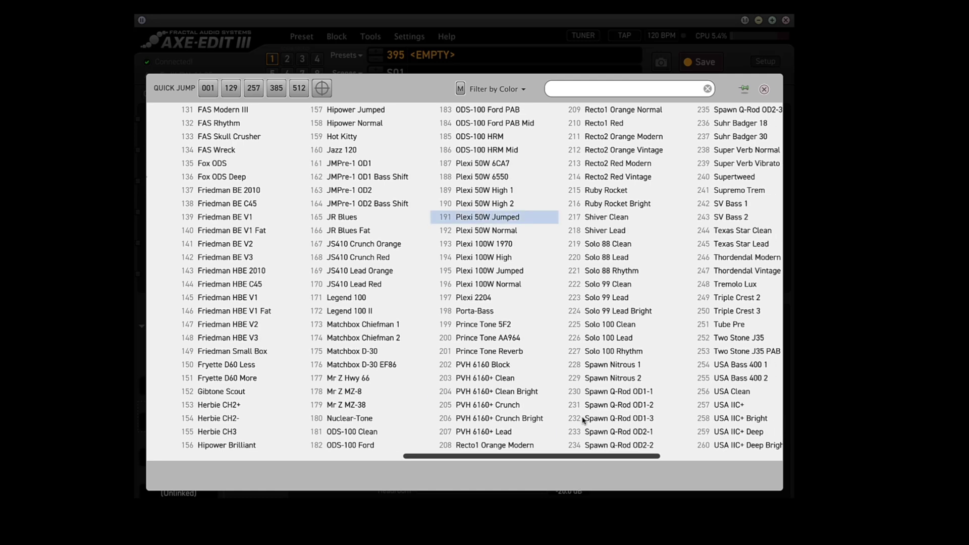
{"action": "left_click", "coordinate": [597, 124]}
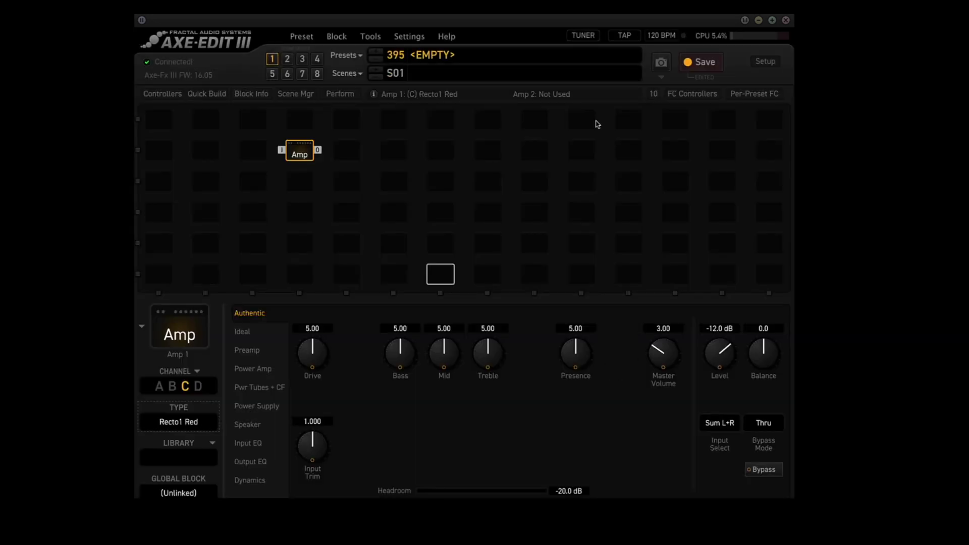
{"action": "left_click", "coordinate": [197, 387]}
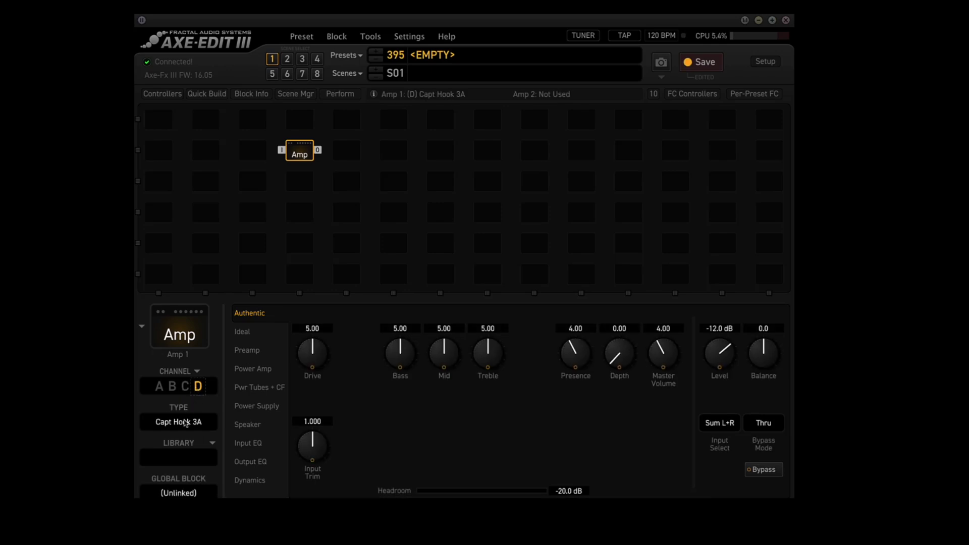
{"action": "left_click", "coordinate": [184, 423]}
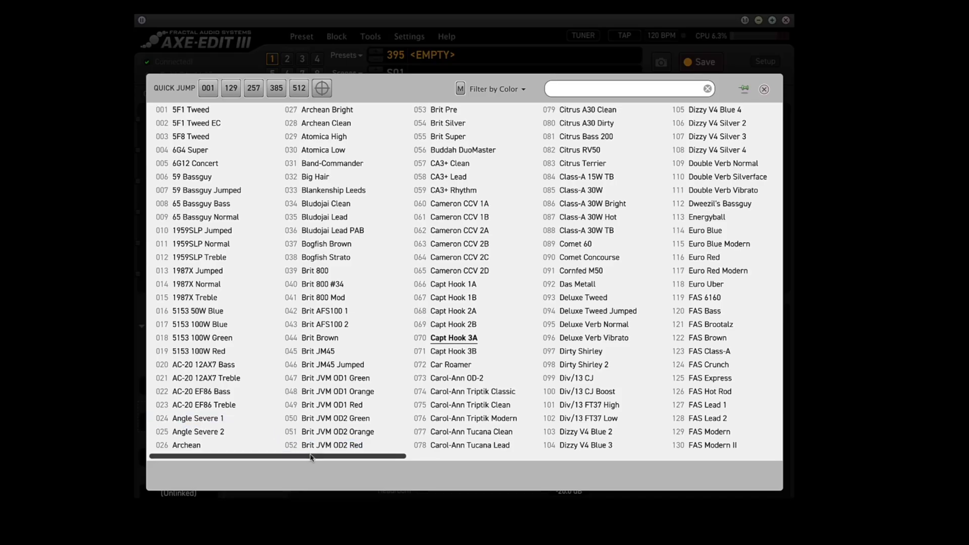
{"action": "left_click_drag", "start_coordinate": [311, 457], "coordinate": [655, 480]}
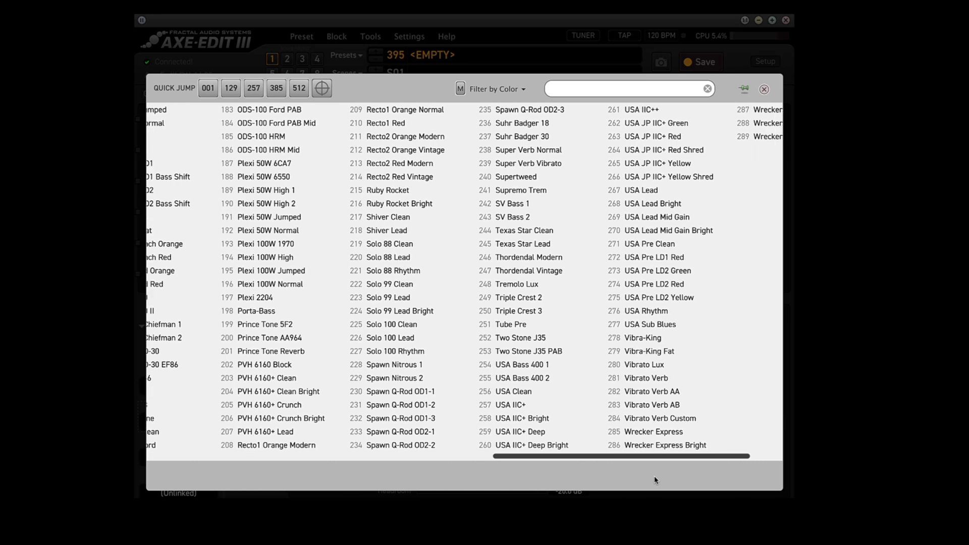
{"action": "left_click", "coordinate": [626, 364]}
Step through amp channels A to D to verify each amp model, ending on D
{"action": "left_click", "coordinate": [159, 387]}
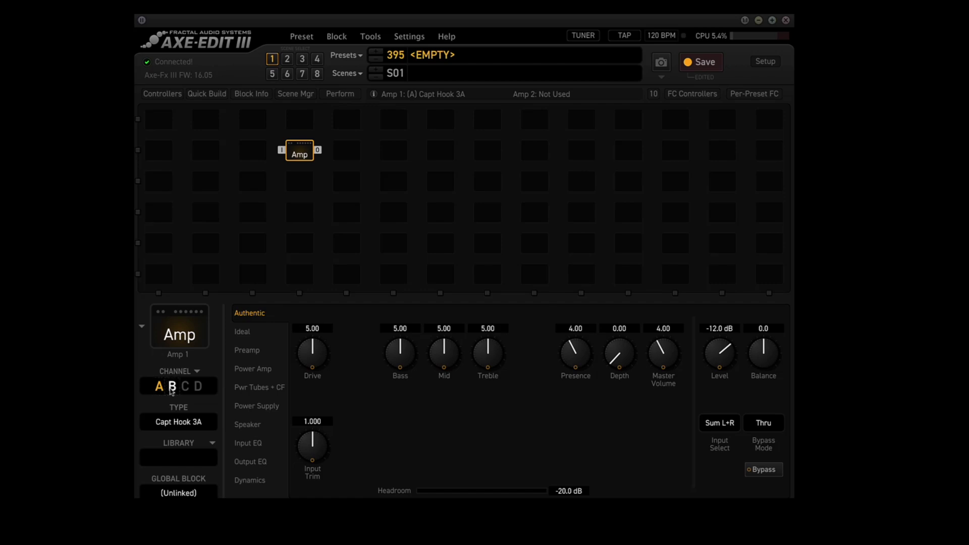
{"action": "left_click", "coordinate": [172, 387]}
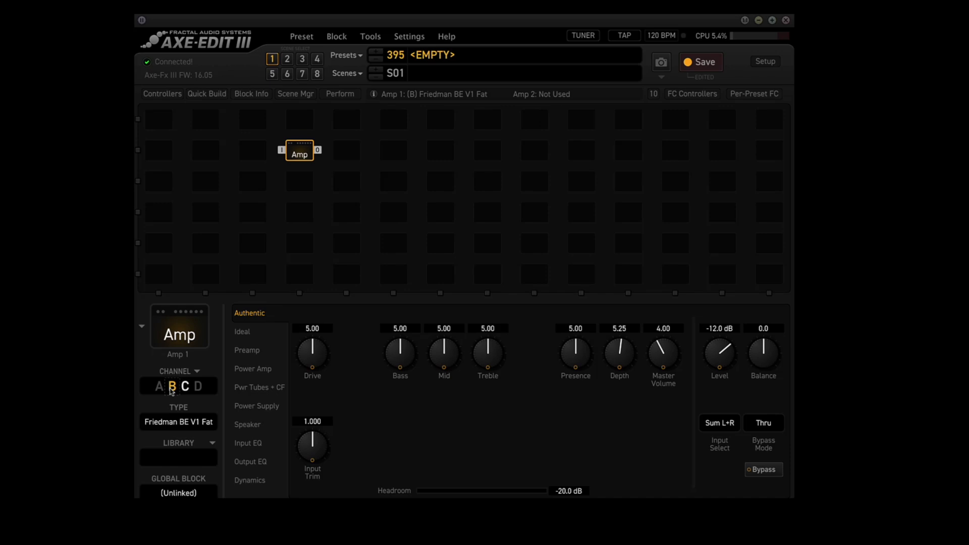
{"action": "left_click", "coordinate": [185, 386]}
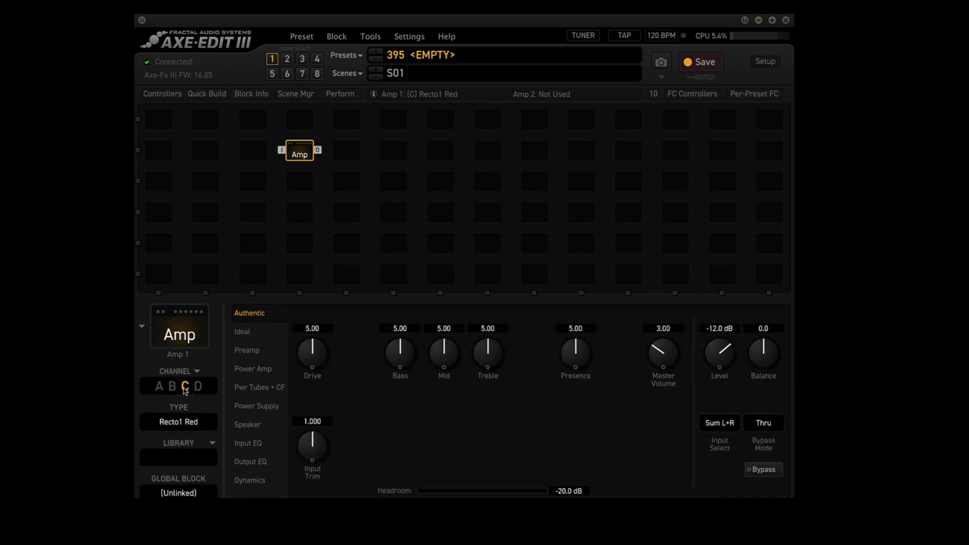
{"action": "left_click", "coordinate": [198, 388]}
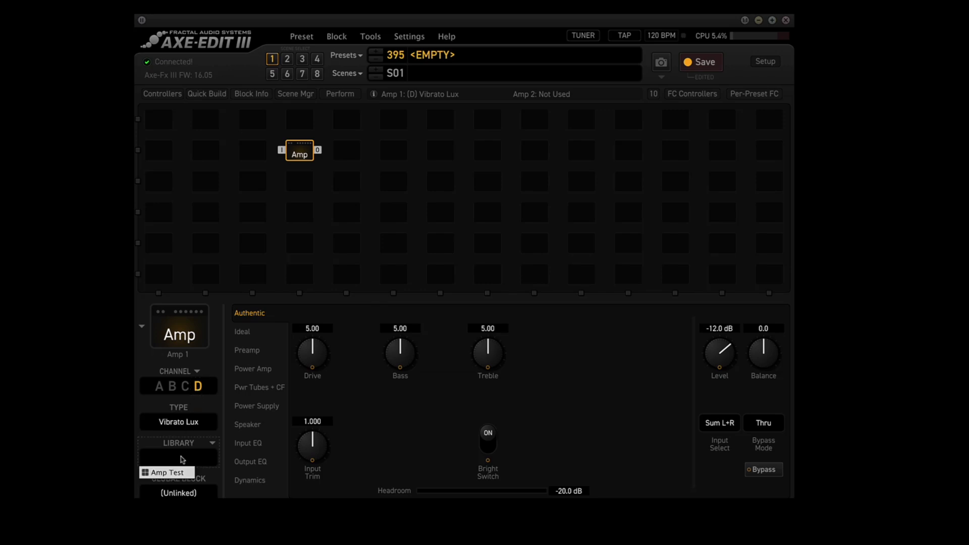
Save the entire amp block, all channels, as library entry RANDOM AMPS
{"action": "left_click", "coordinate": [213, 444]}
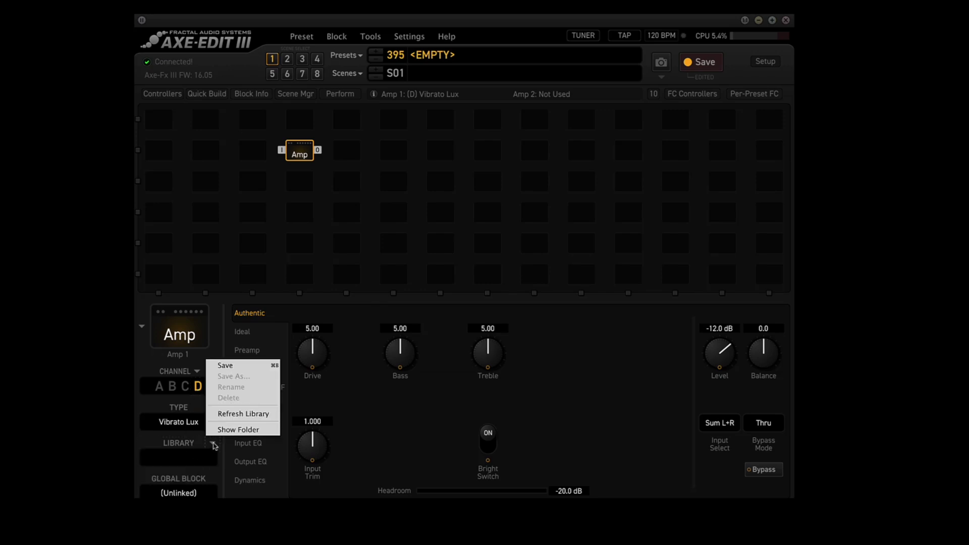
{"action": "left_click", "coordinate": [225, 366]}
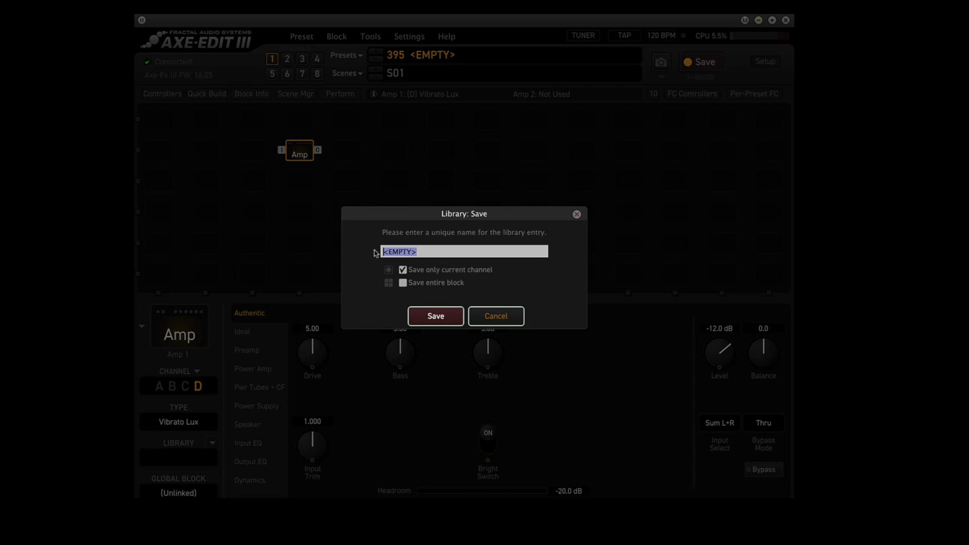
{"action": "type", "text": "RAS"}
{"action": "key", "text": "BackSpace"}
{"action": "type", "text": "NDOM AMPS"}
{"action": "left_click", "coordinate": [403, 284]}
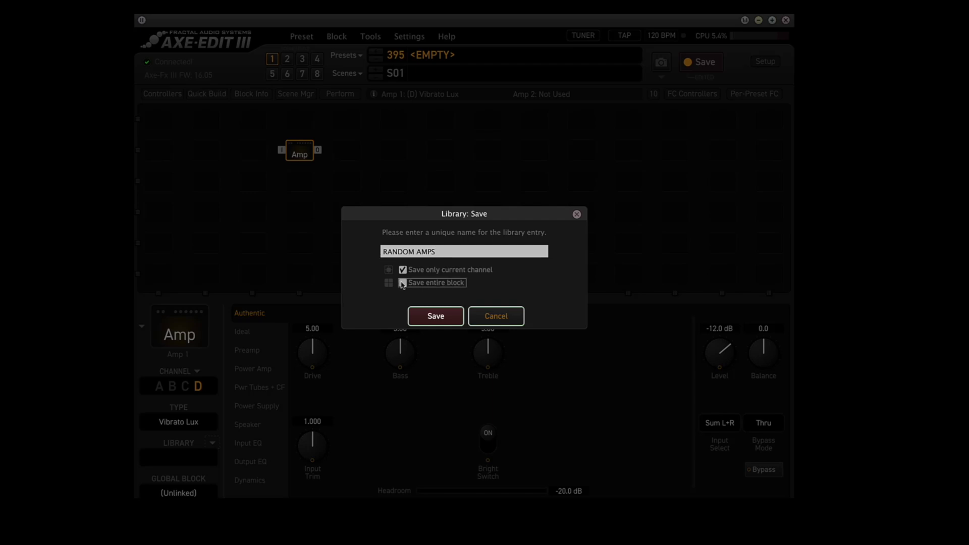
{"action": "left_click", "coordinate": [435, 317]}
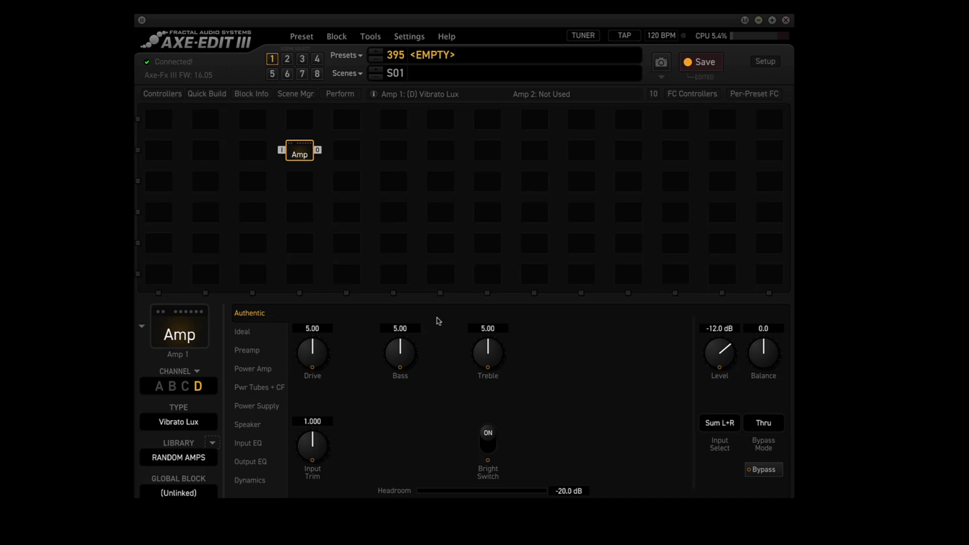
{"action": "left_click", "coordinate": [377, 61]}
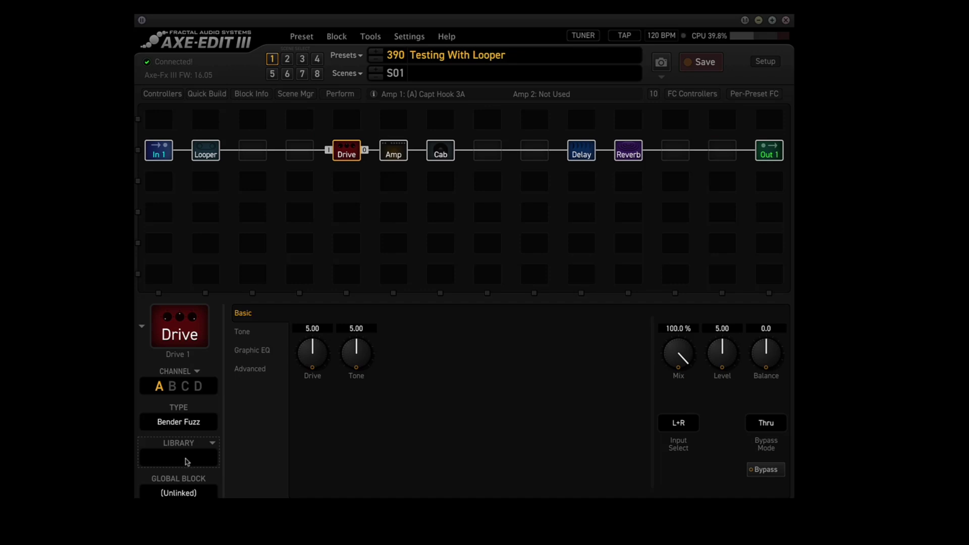
On preset 390, apply Test Drive Block to the Drive and RANDOM AMPS to the Amp
{"action": "left_click", "coordinate": [182, 461]}
{"action": "left_click", "coordinate": [177, 474]}
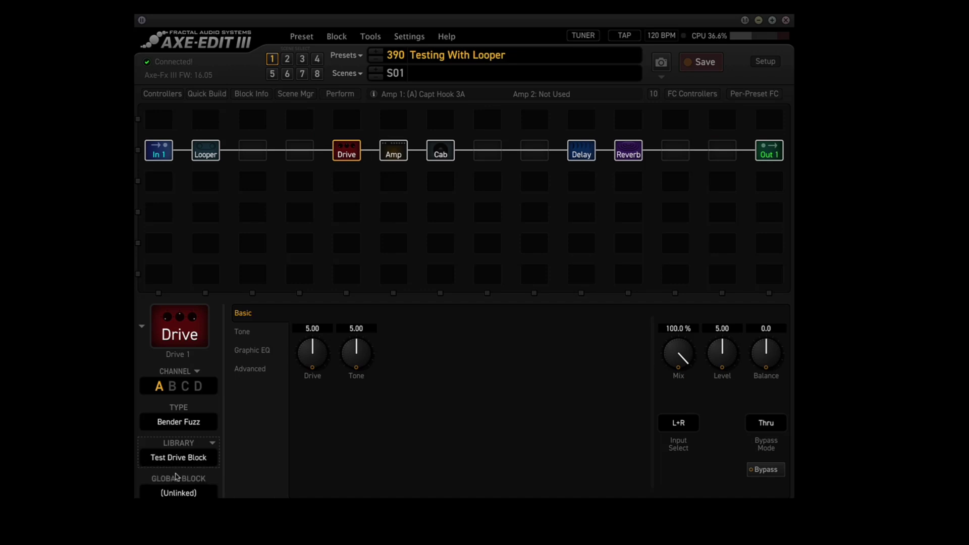
{"action": "left_click", "coordinate": [629, 151]}
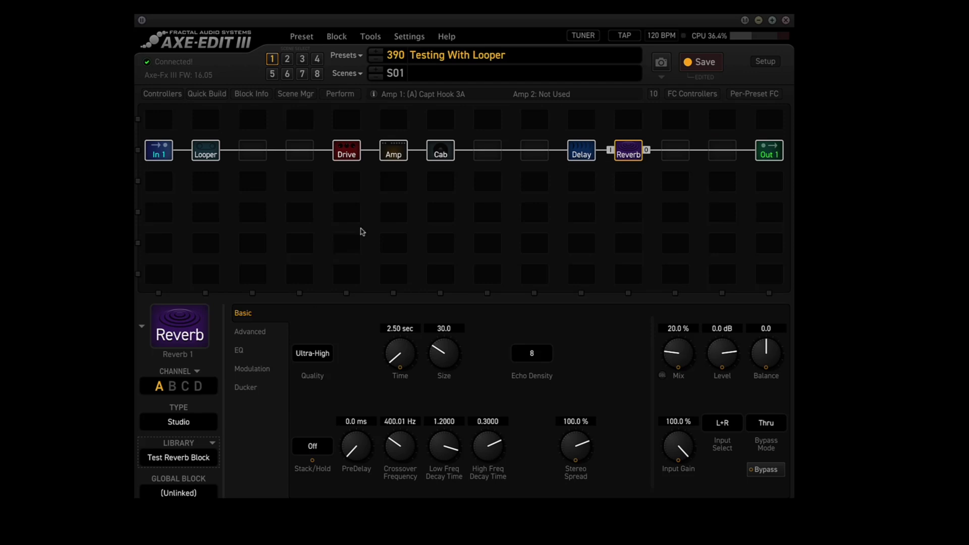
{"action": "left_click", "coordinate": [393, 151]}
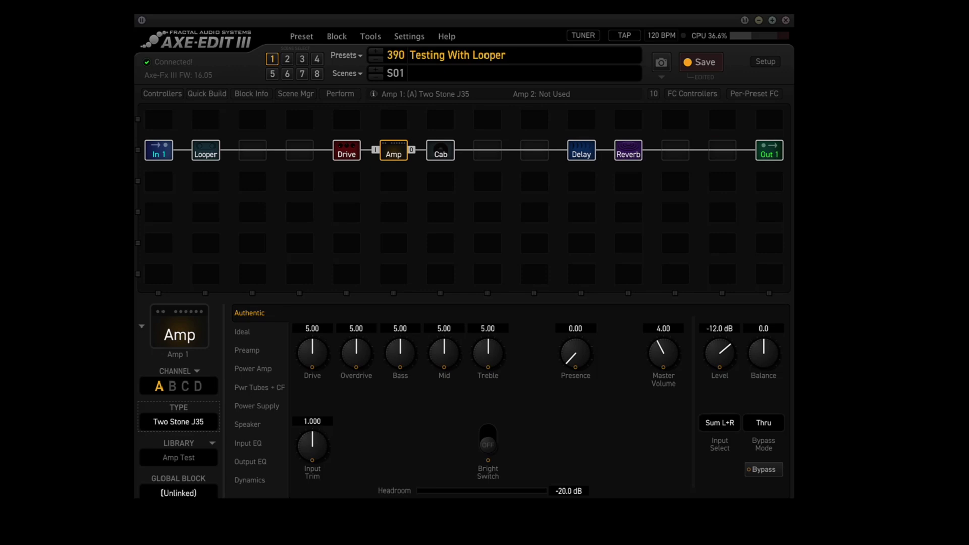
{"action": "left_click", "coordinate": [181, 460]}
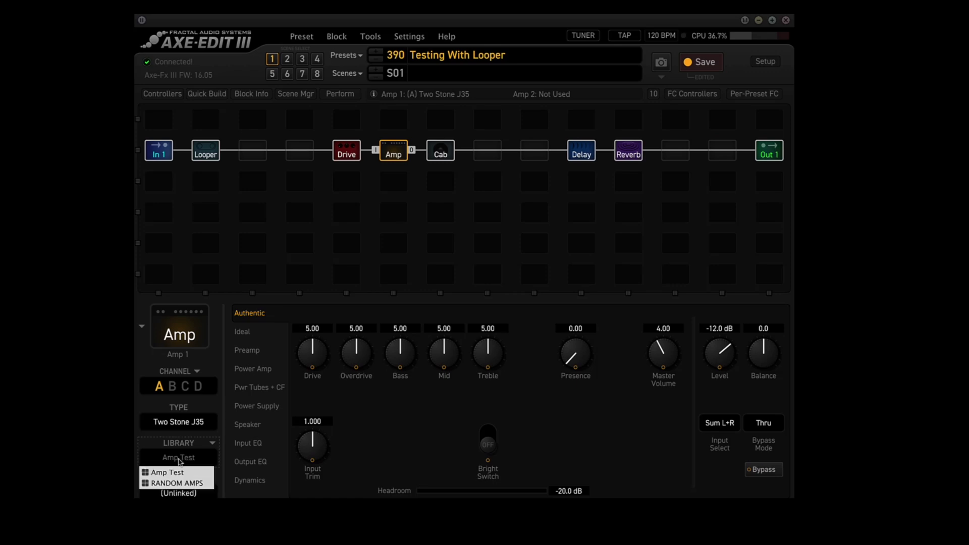
{"action": "left_click", "coordinate": [178, 484]}
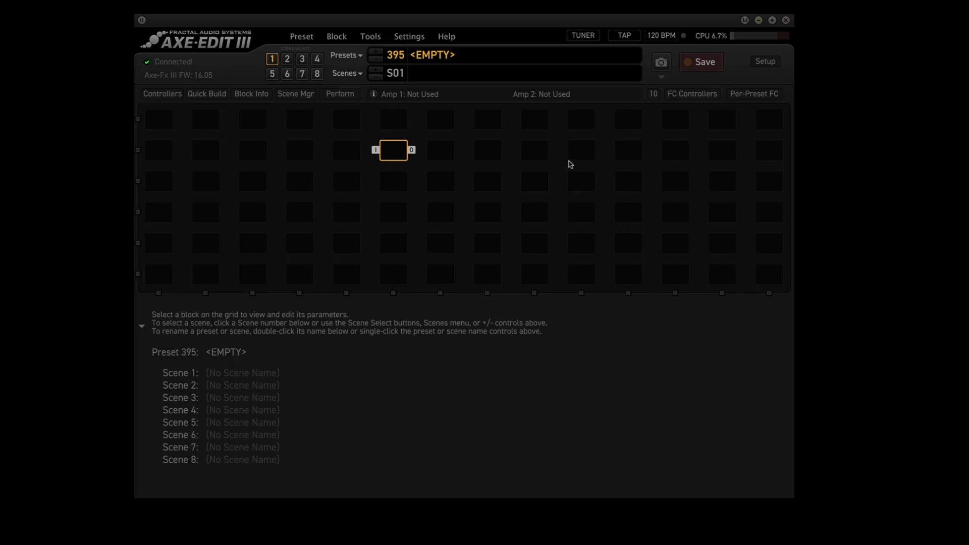
Place In 1 and Out 1 at the ends of grid row 2 and wire them together
{"action": "left_click", "coordinate": [207, 95]}
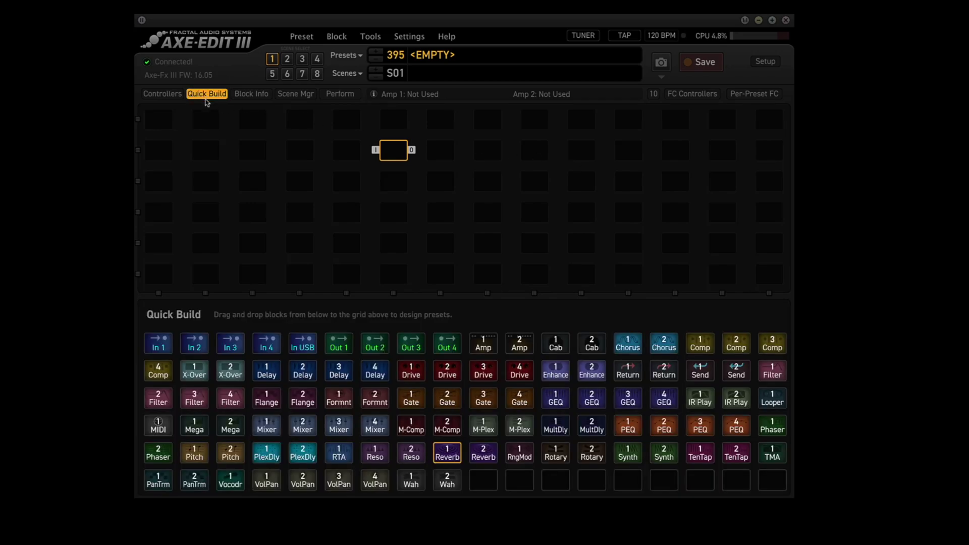
{"action": "left_click_drag", "start_coordinate": [158, 344], "coordinate": [174, 196]}
{"action": "left_click_drag", "start_coordinate": [163, 151], "coordinate": [162, 150]}
{"action": "left_click_drag", "start_coordinate": [340, 343], "coordinate": [565, 279]}
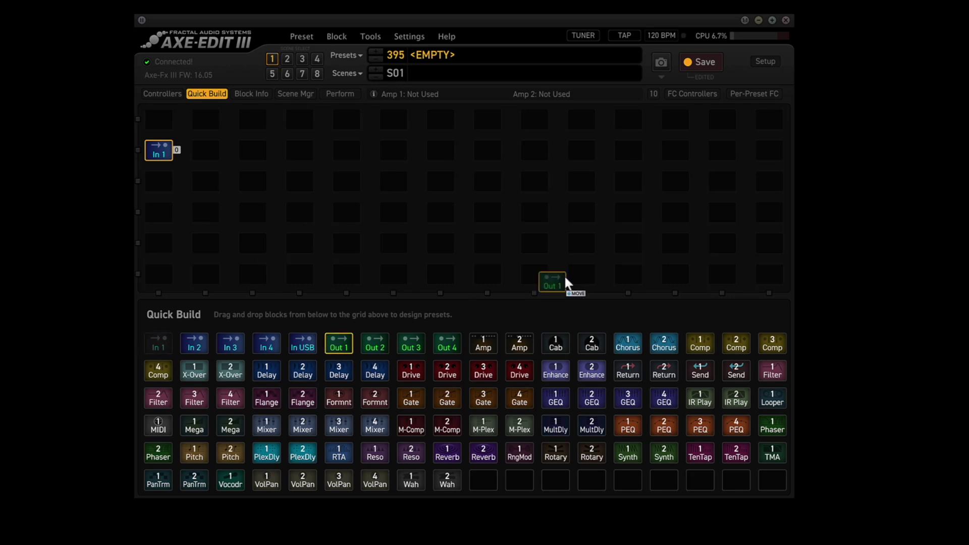
{"action": "left_click_drag", "start_coordinate": [752, 177], "coordinate": [756, 156]}
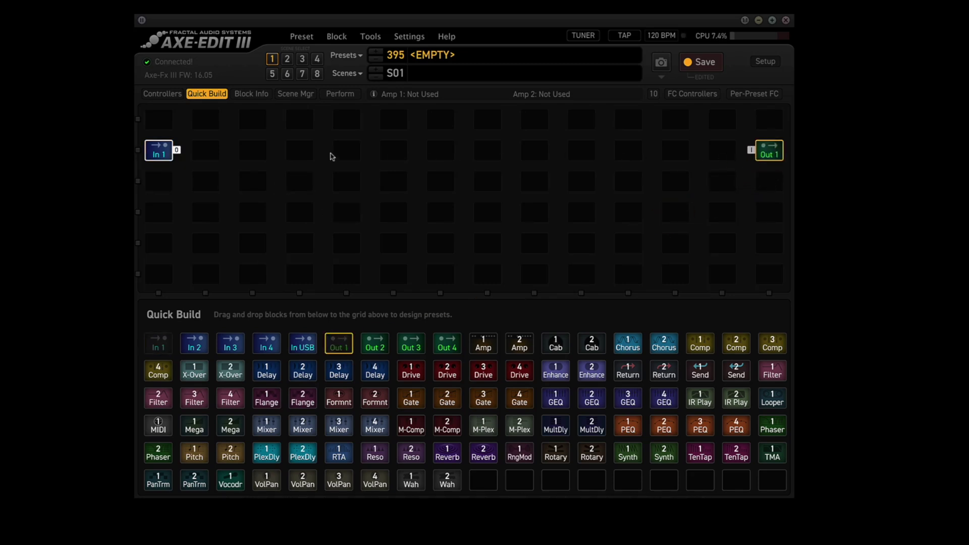
{"action": "mouse_move", "coordinate": [177, 153]}
{"action": "left_click_drag", "start_coordinate": [177, 153], "coordinate": [757, 151]}
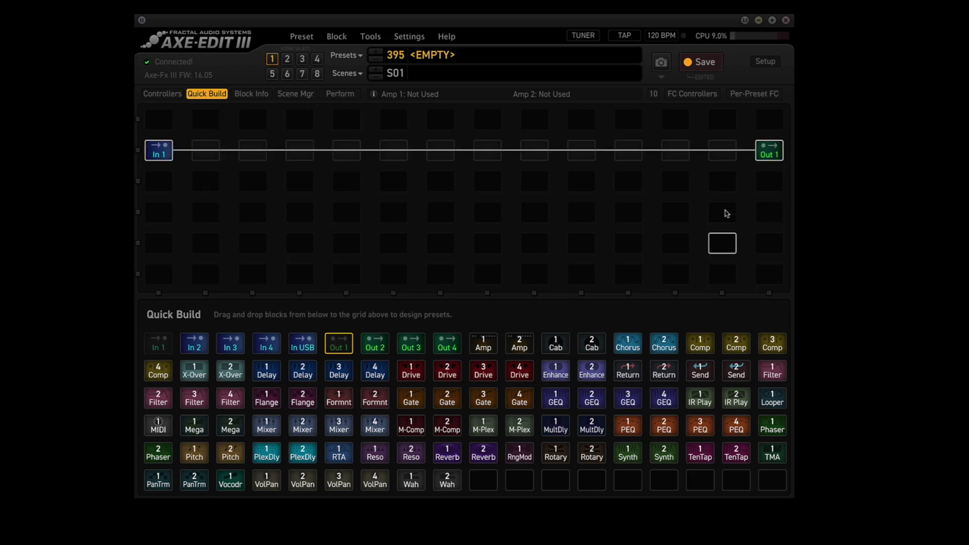
Insert Drive, Amp, Cab, Delay and Reverb blocks in order between In 1 and Out 1
{"action": "left_click_drag", "start_coordinate": [407, 376], "coordinate": [390, 156]}
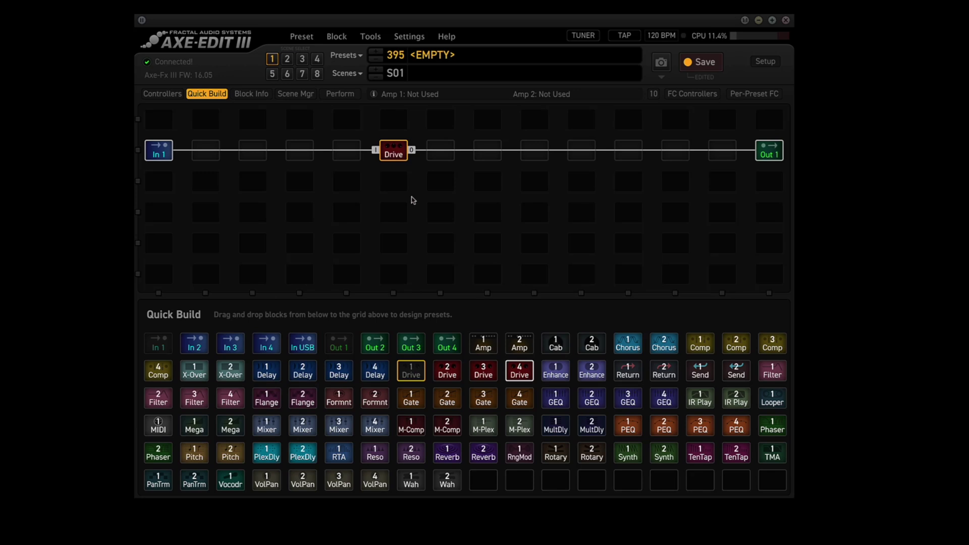
{"action": "left_click_drag", "start_coordinate": [484, 343], "coordinate": [450, 160]}
{"action": "left_click_drag", "start_coordinate": [559, 345], "coordinate": [534, 280]}
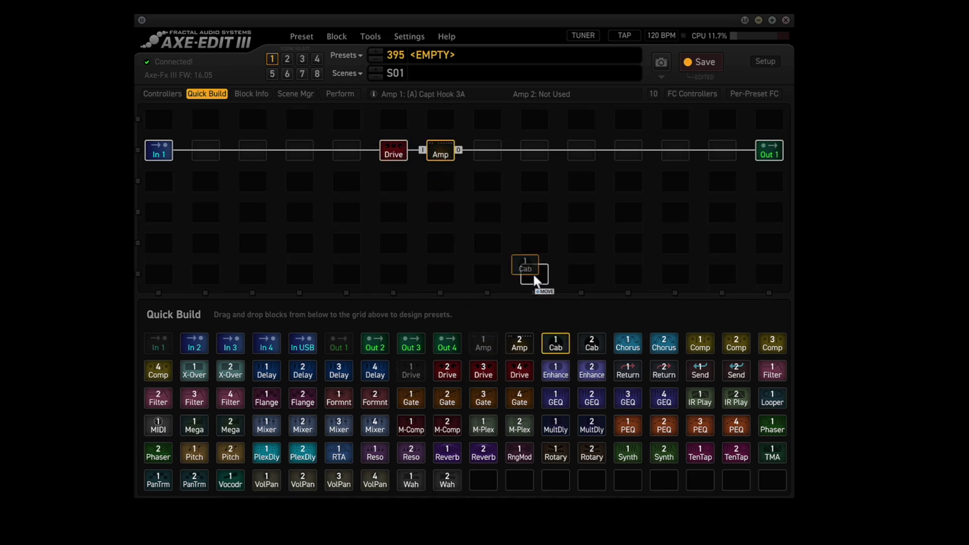
{"action": "left_click_drag", "start_coordinate": [494, 156], "coordinate": [489, 153]}
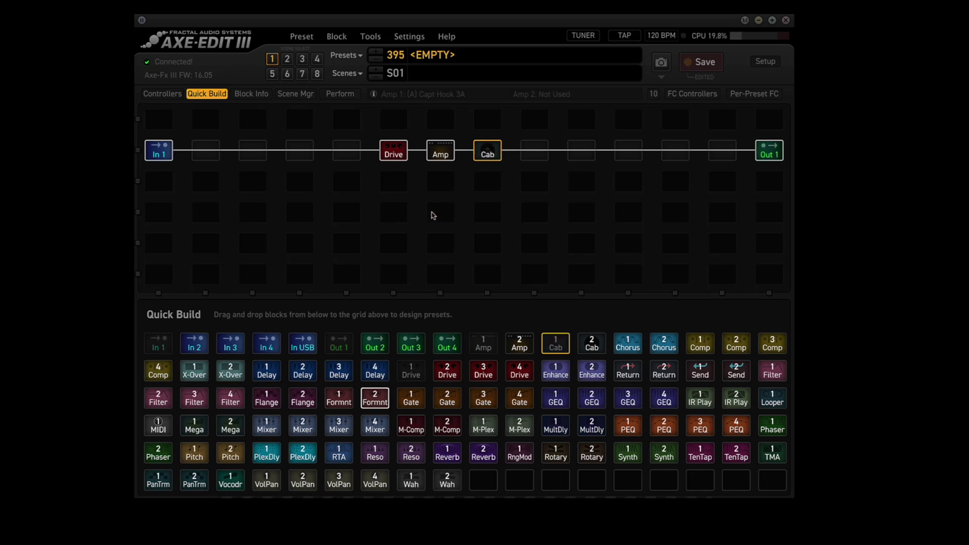
{"action": "left_click_drag", "start_coordinate": [267, 371], "coordinate": [677, 201]}
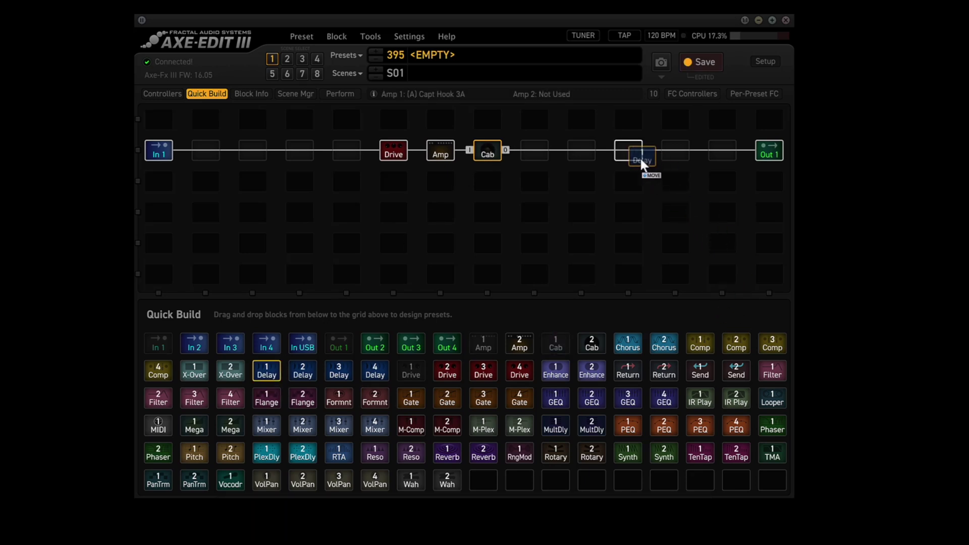
{"action": "left_click_drag", "start_coordinate": [641, 163], "coordinate": [629, 152]}
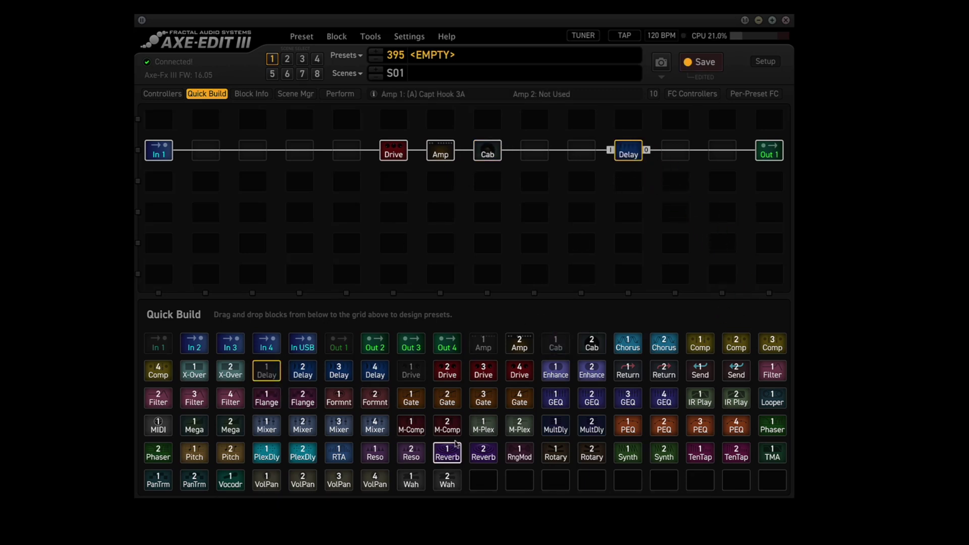
{"action": "left_click_drag", "start_coordinate": [456, 444], "coordinate": [675, 151]}
Load Test Drive Block into the Drive and RANDOM AMPS into the Amp
{"action": "left_click", "coordinate": [394, 150]}
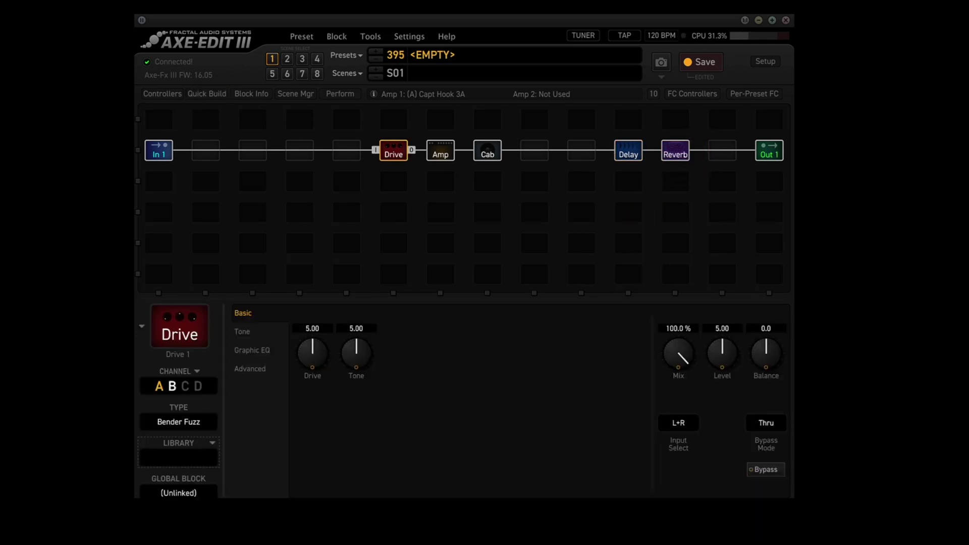
{"action": "left_click", "coordinate": [183, 458]}
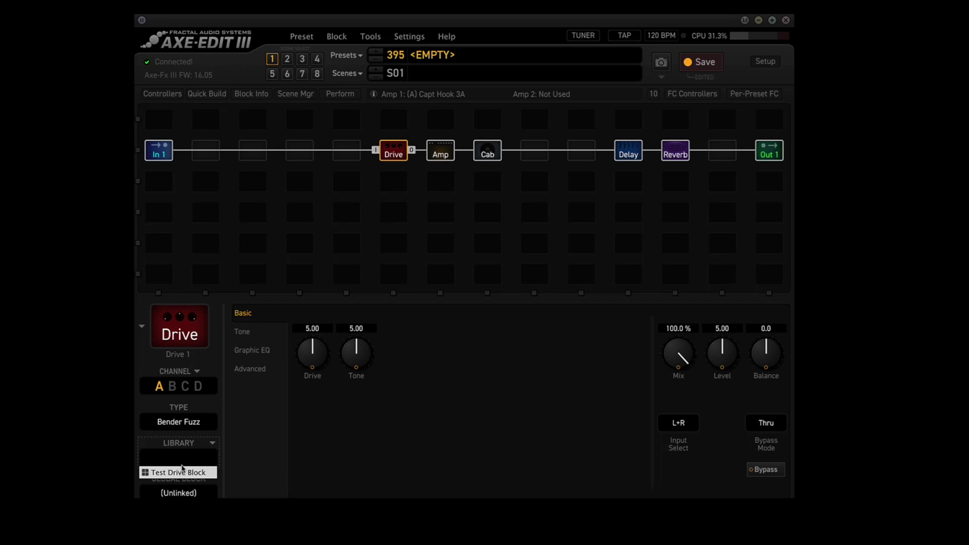
{"action": "left_click", "coordinate": [183, 473]}
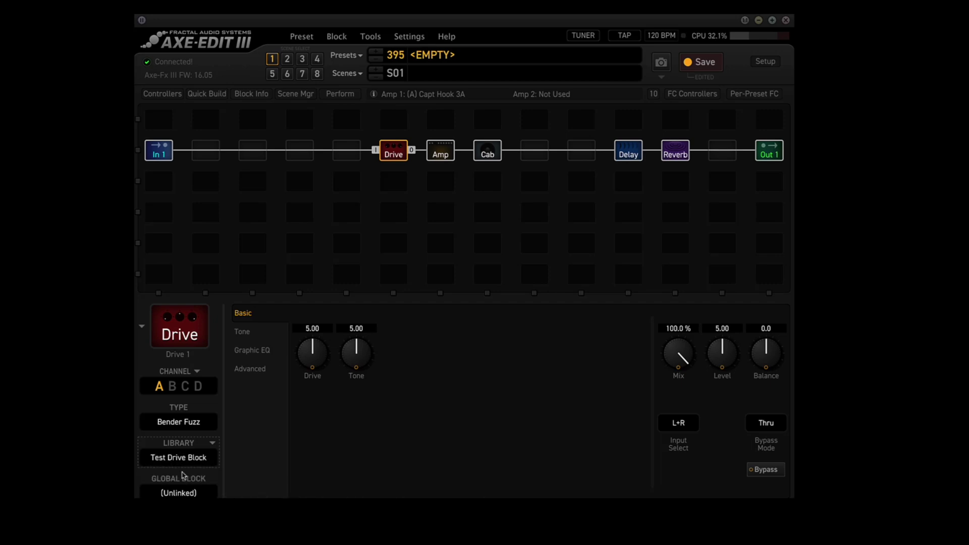
{"action": "left_click", "coordinate": [437, 154]}
{"action": "left_click", "coordinate": [184, 449]}
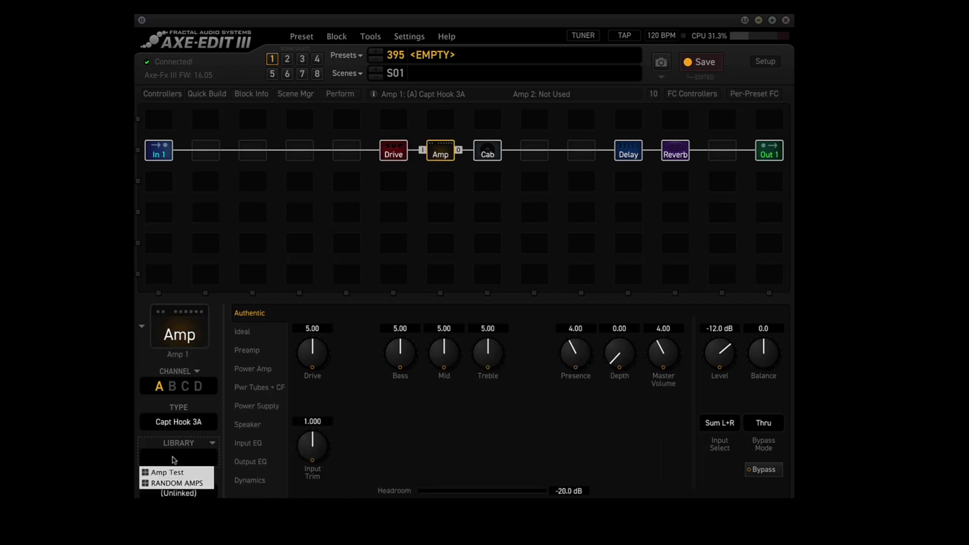
{"action": "left_click", "coordinate": [172, 484]}
Load Test Cab Block, Test Delay Block and Test Reverb Block into the Cab, Delay and Reverb
{"action": "left_click", "coordinate": [486, 151]}
{"action": "left_click", "coordinate": [186, 458]}
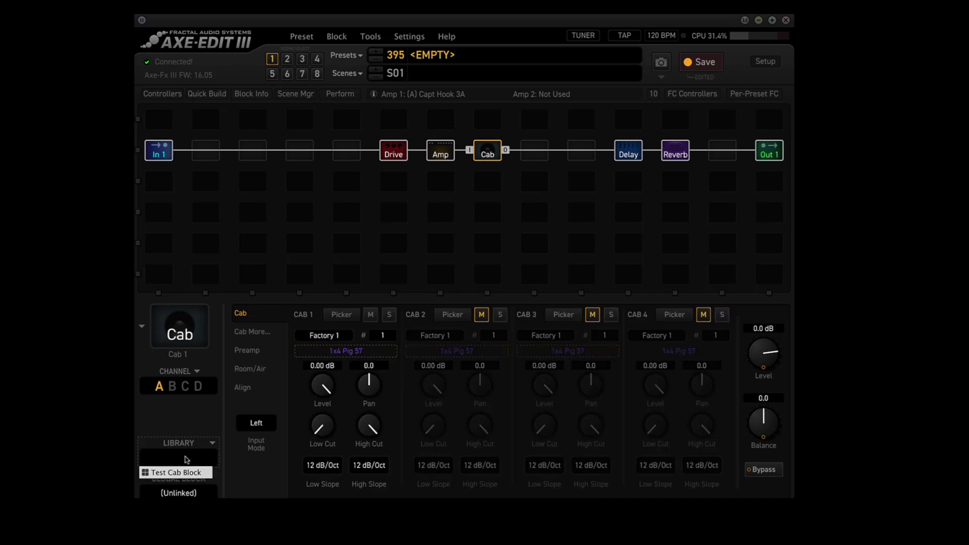
{"action": "left_click", "coordinate": [176, 473]}
{"action": "left_click", "coordinate": [628, 153]}
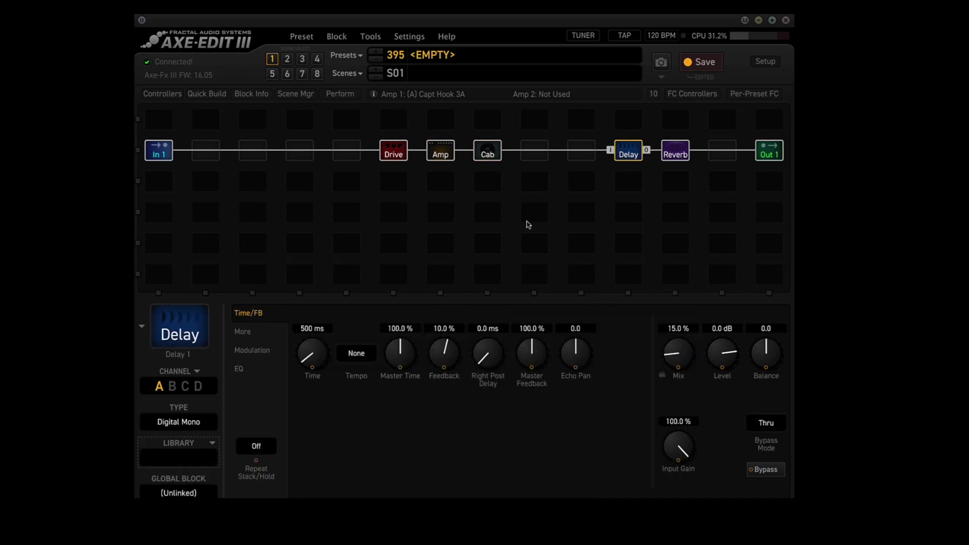
{"action": "left_click", "coordinate": [177, 457]}
{"action": "left_click", "coordinate": [177, 472]}
{"action": "left_click", "coordinate": [676, 151]}
{"action": "left_click", "coordinate": [177, 457]}
{"action": "left_click", "coordinate": [177, 472]}
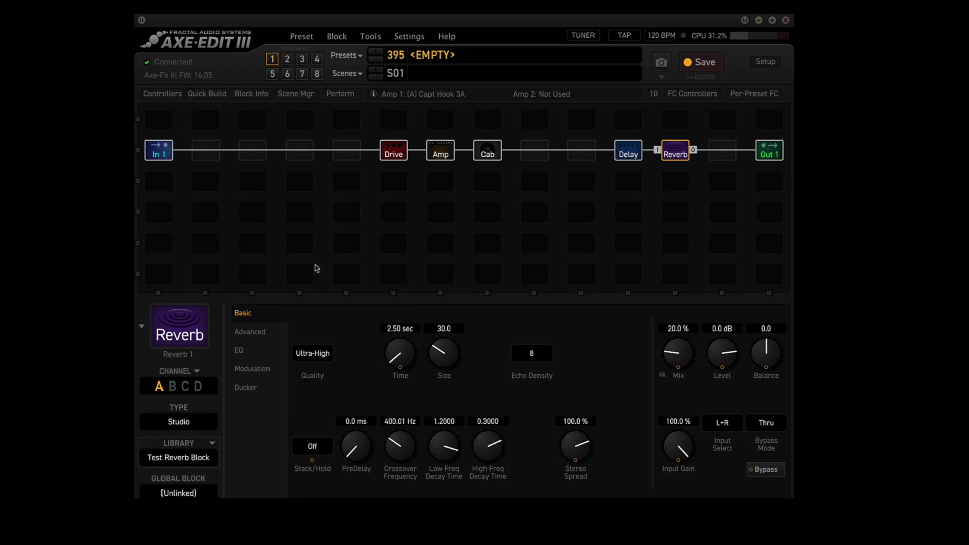
{"action": "double_click", "coordinate": [458, 55]}
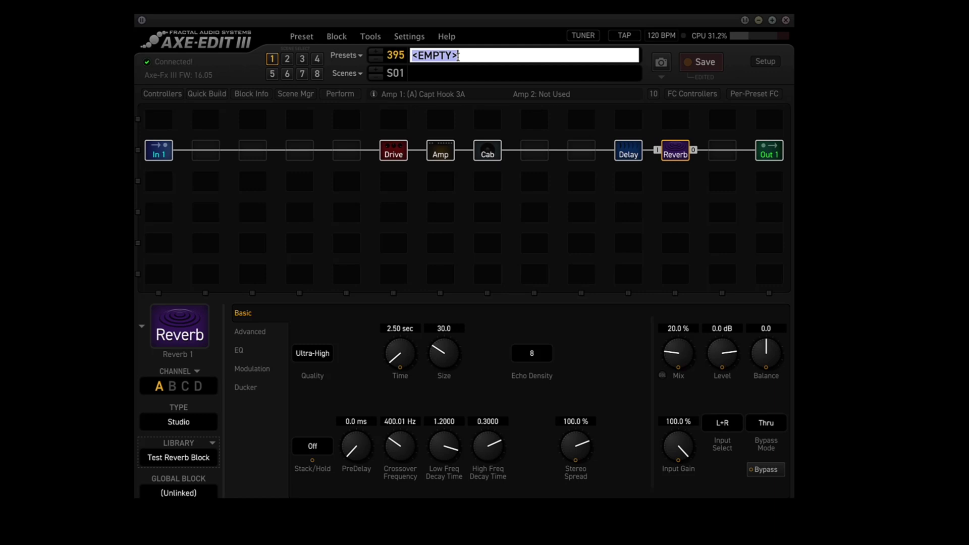
Enter BLOCKS TEST PRESET as preset 395's name and save it
{"action": "type", "text": "BLOCKS "}
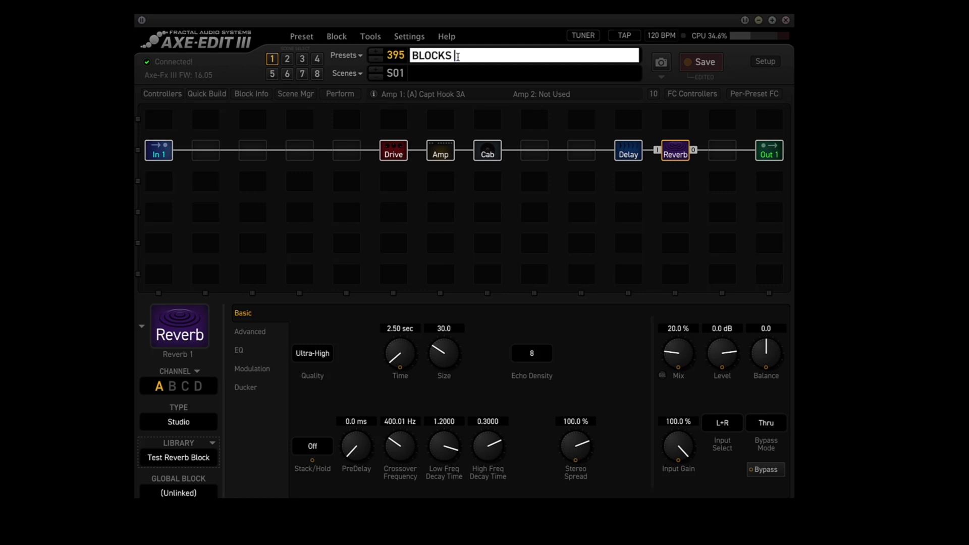
{"action": "type", "text": "TEST PRESET"}
{"action": "key", "text": "Return"}
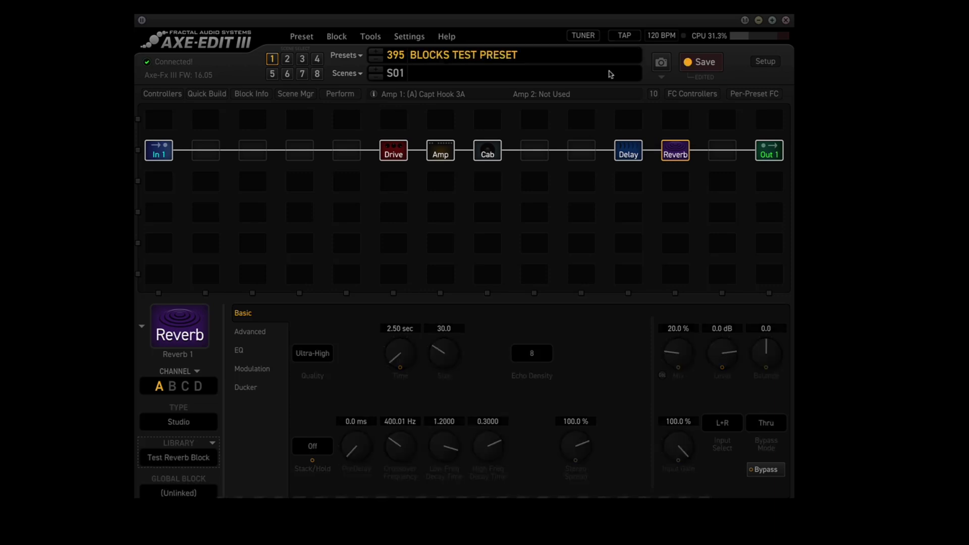
{"action": "left_click", "coordinate": [695, 63]}
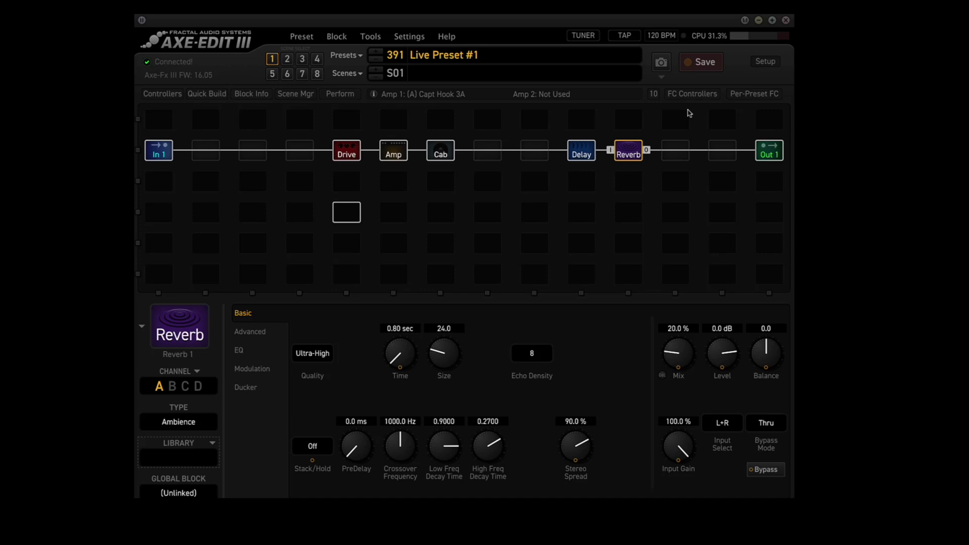
Set the Amp block's Global Block to Link 1 (G1) and save Live Preset #1
{"action": "left_click", "coordinate": [393, 155]}
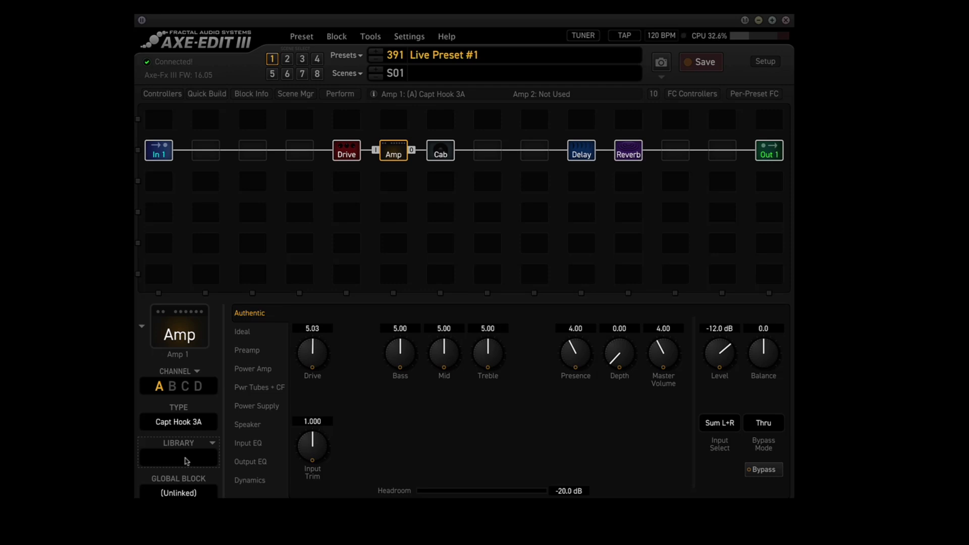
{"action": "left_click", "coordinate": [178, 493]}
{"action": "mouse_move", "coordinate": [177, 423]}
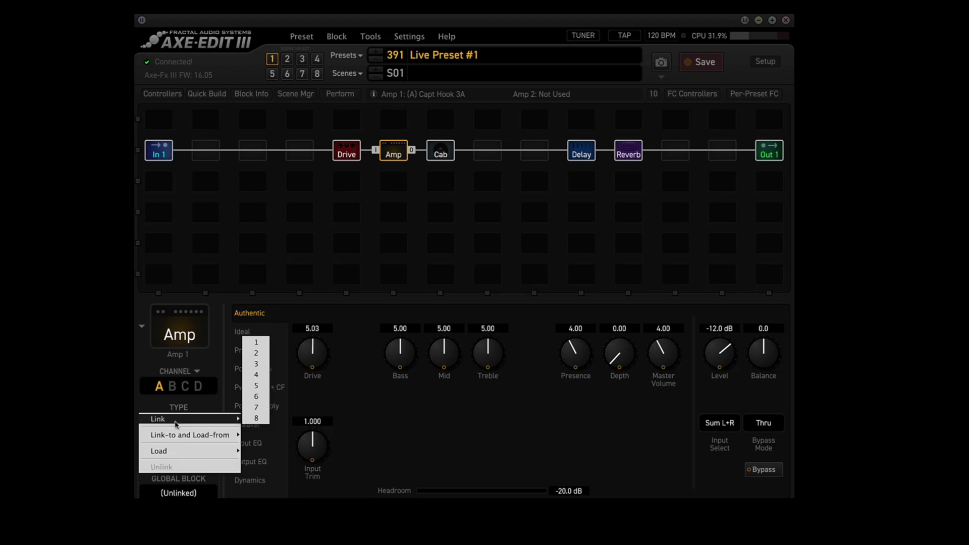
{"action": "left_click", "coordinate": [256, 344]}
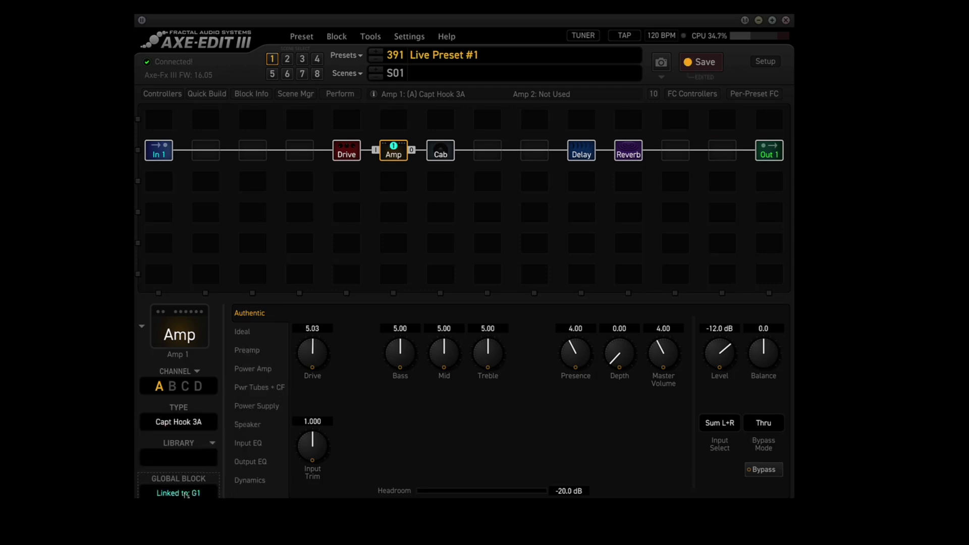
{"action": "left_click", "coordinate": [700, 63]}
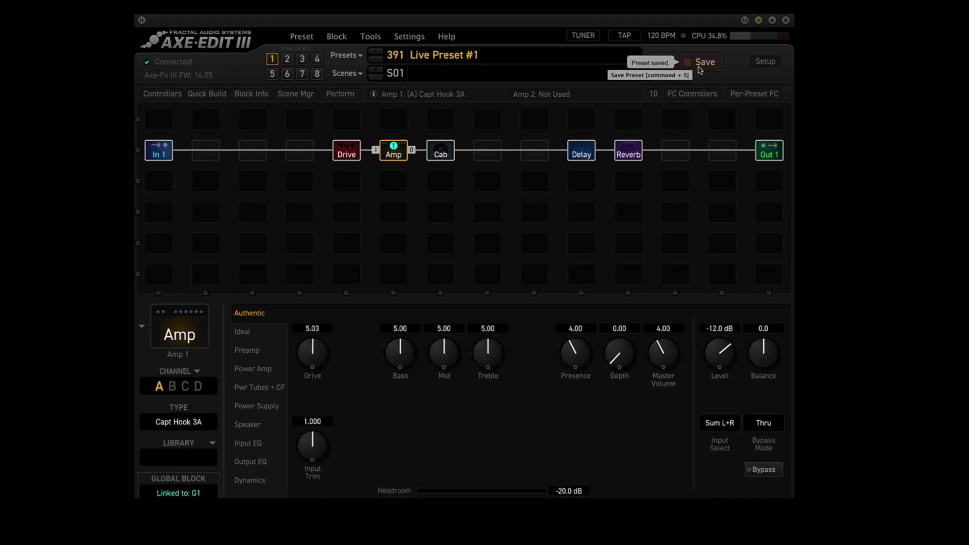
On Live Preset #2, link and load the Amp from Global Block G1, then save
{"action": "left_click", "coordinate": [376, 53]}
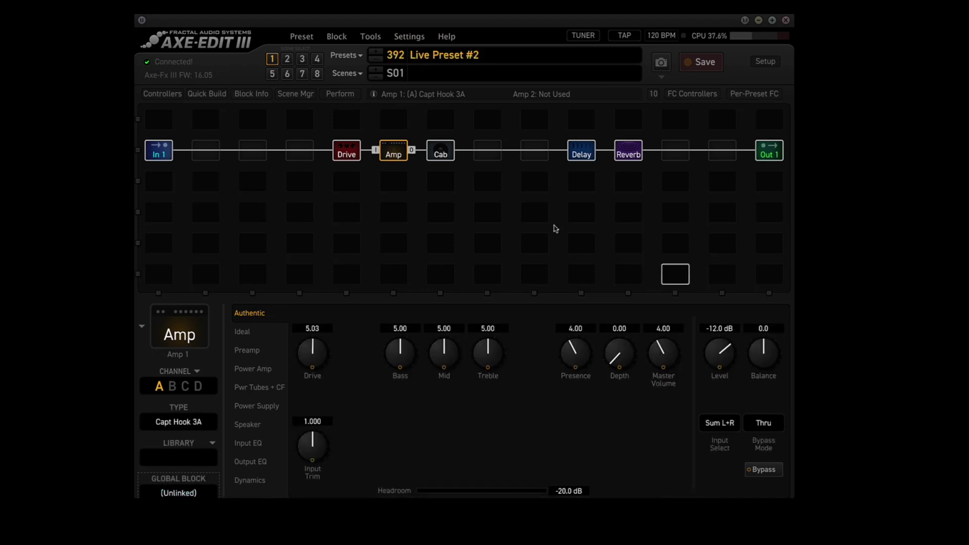
{"action": "left_click", "coordinate": [176, 495]}
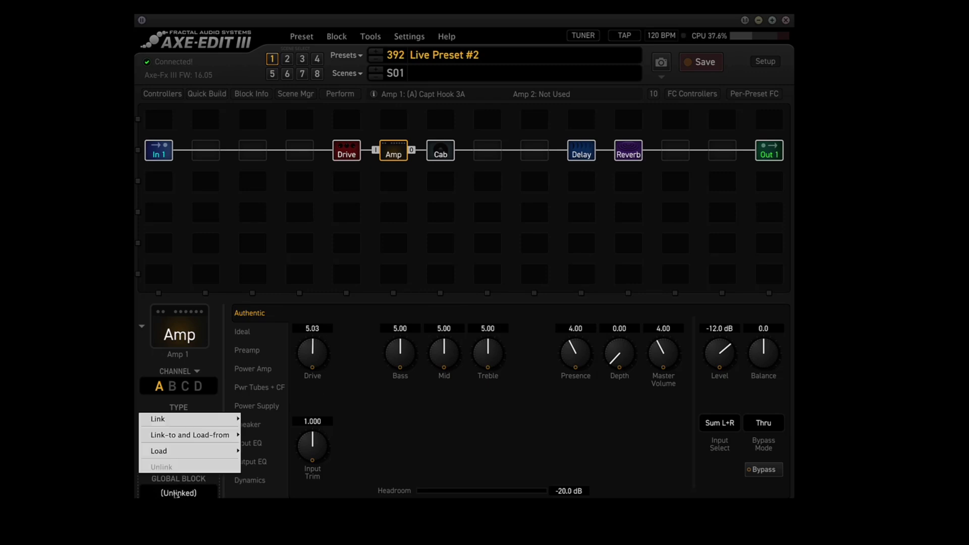
{"action": "mouse_move", "coordinate": [193, 437]}
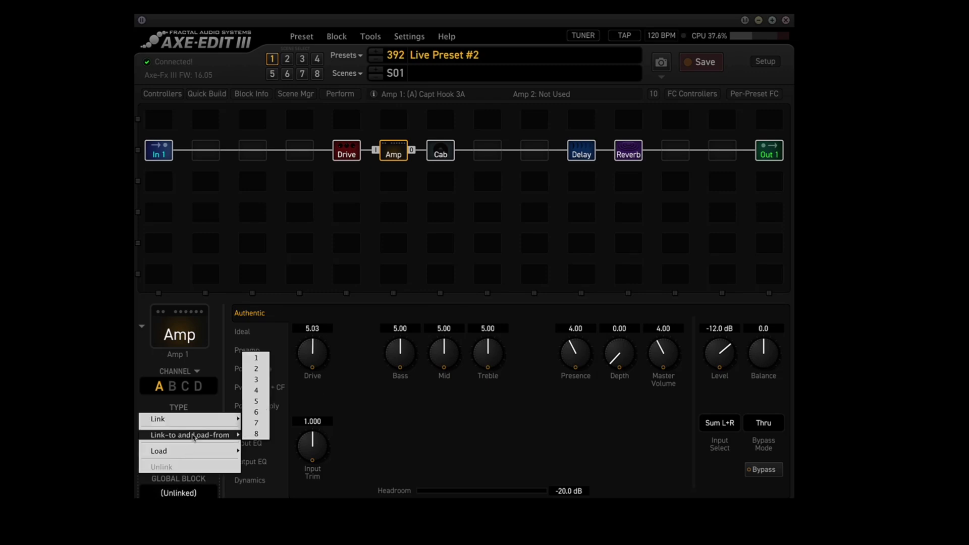
{"action": "left_click", "coordinate": [261, 363]}
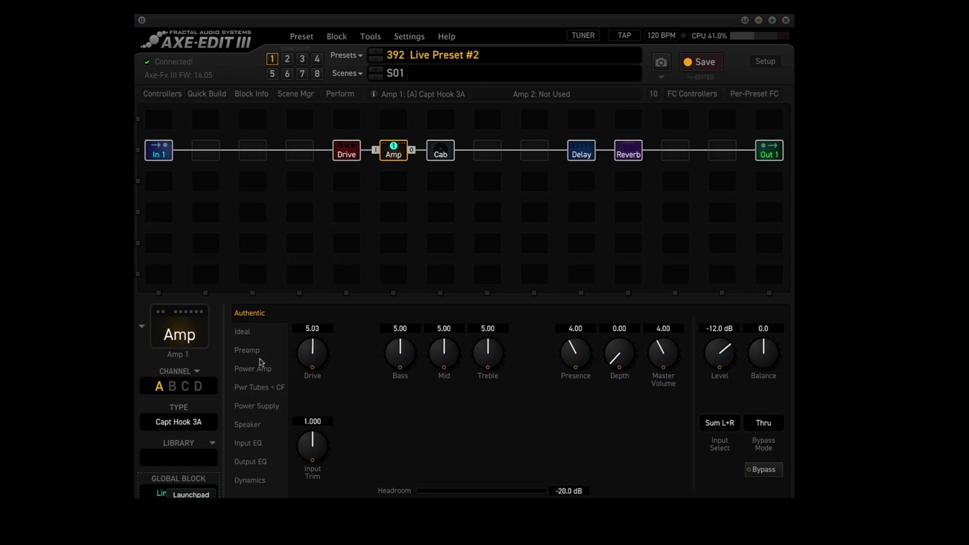
{"action": "left_click", "coordinate": [703, 63]}
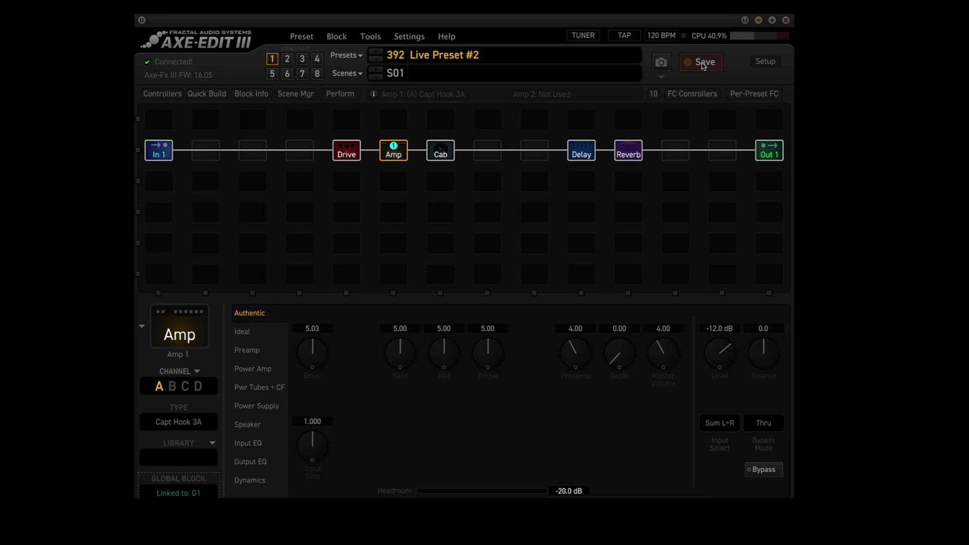
On Live Preset #3, link and load the Amp from Global Block G1, then save
{"action": "left_click", "coordinate": [376, 54]}
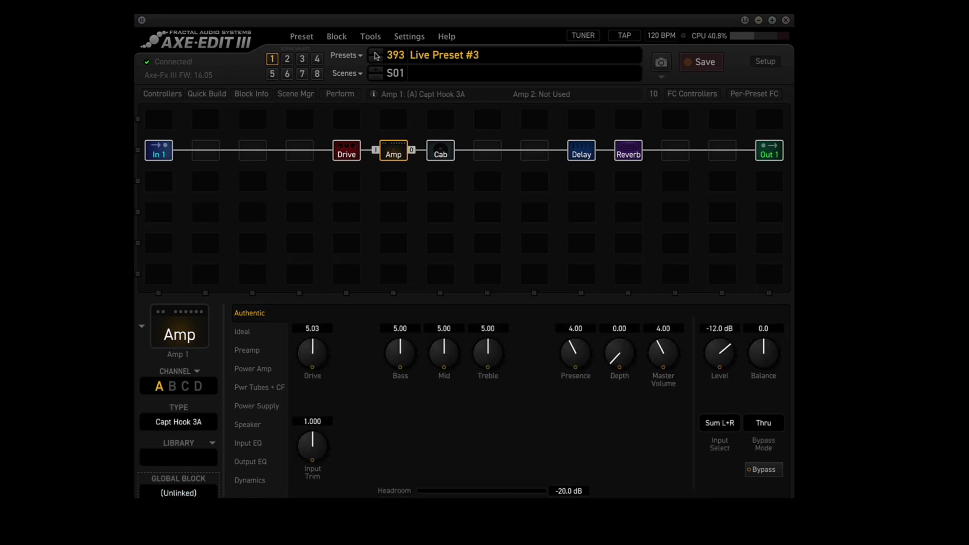
{"action": "left_click", "coordinate": [179, 494]}
{"action": "mouse_move", "coordinate": [217, 435]}
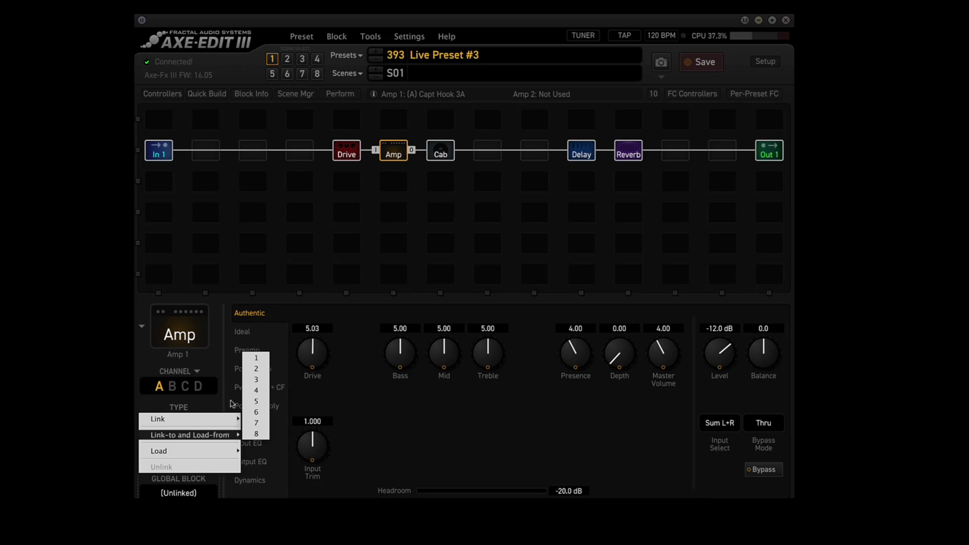
{"action": "left_click", "coordinate": [256, 358]}
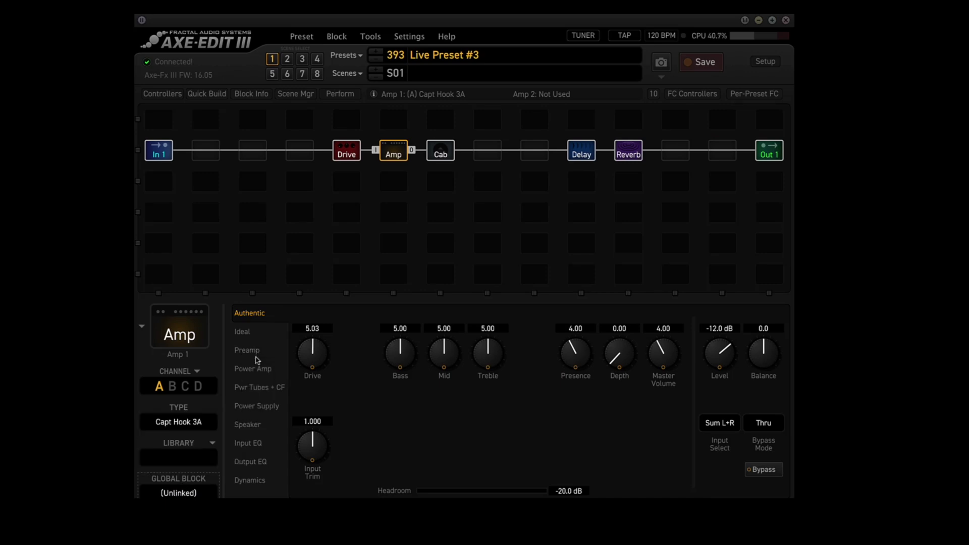
{"action": "left_click", "coordinate": [699, 65]}
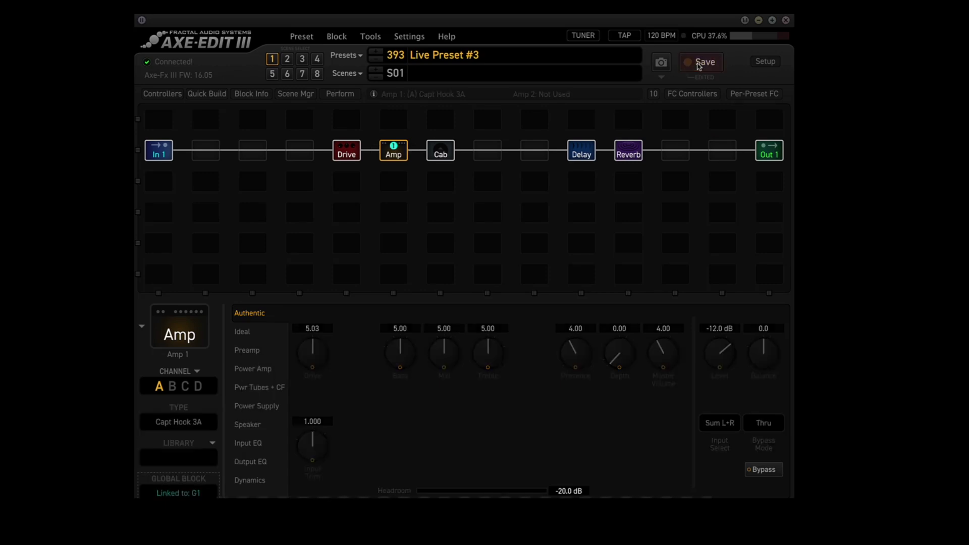
On Live Preset #4, link the Amp to Global Block G1 and save
{"action": "left_click", "coordinate": [377, 52]}
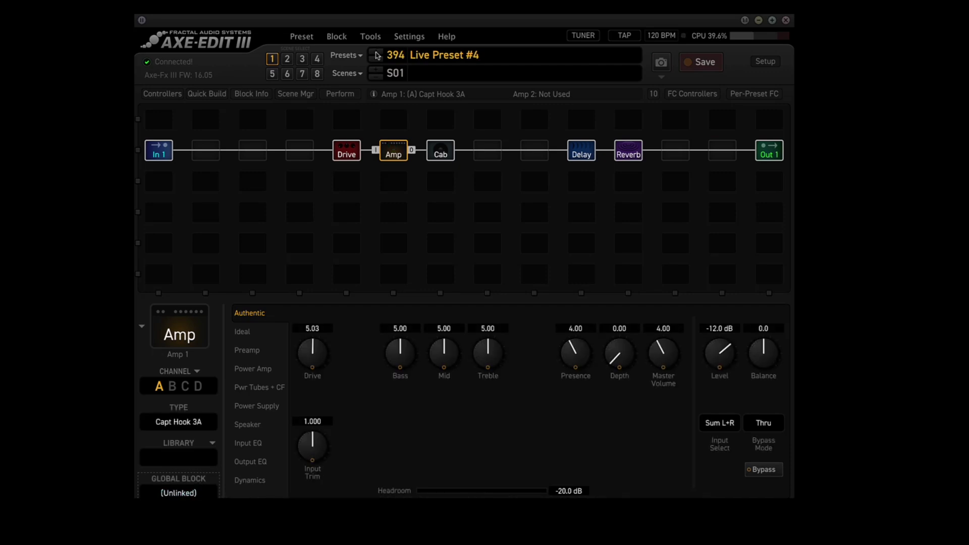
{"action": "left_click", "coordinate": [188, 493]}
{"action": "mouse_move", "coordinate": [223, 452]}
{"action": "left_click", "coordinate": [257, 359]}
{"action": "left_click", "coordinate": [700, 64]}
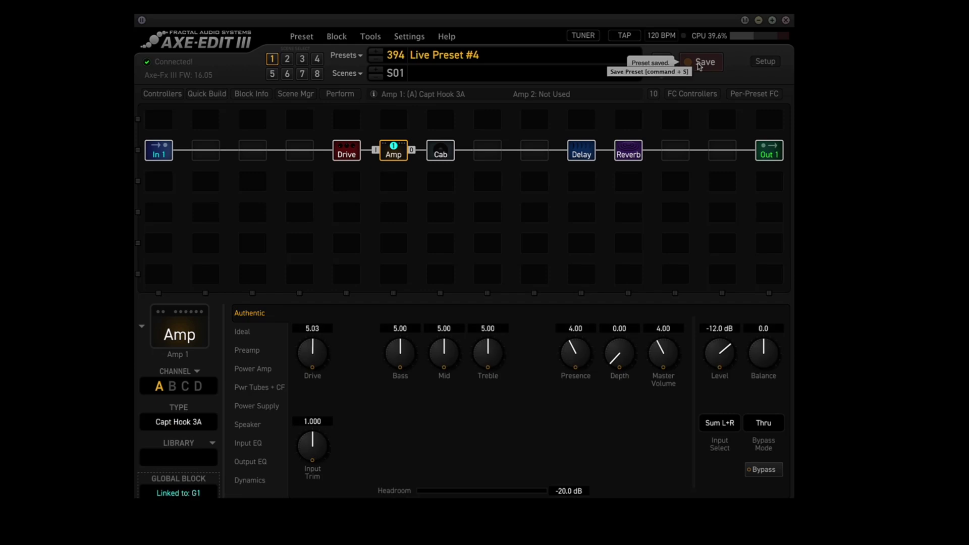
Step back through the presets to Live Preset #1 (391)
{"action": "left_click", "coordinate": [376, 60]}
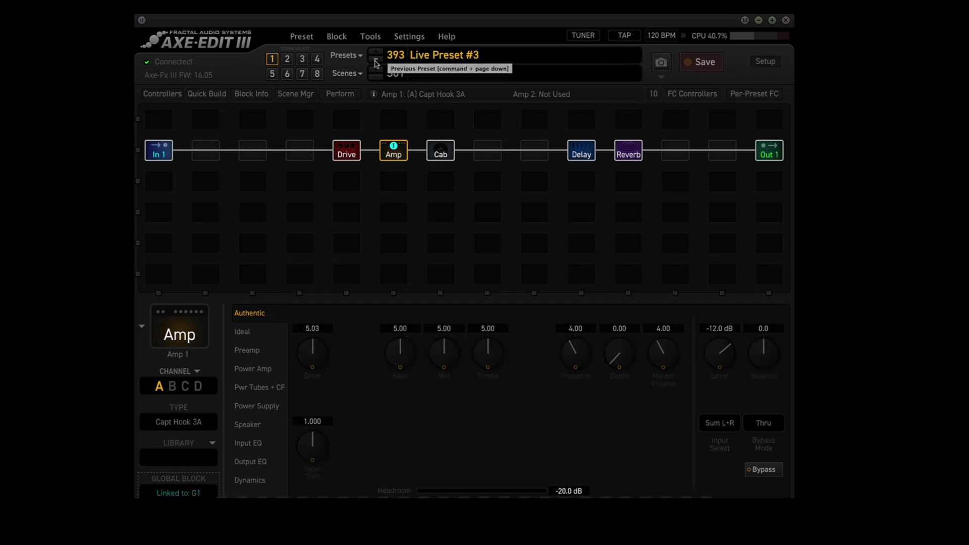
{"action": "left_click", "coordinate": [376, 61]}
{"action": "left_click", "coordinate": [375, 61]}
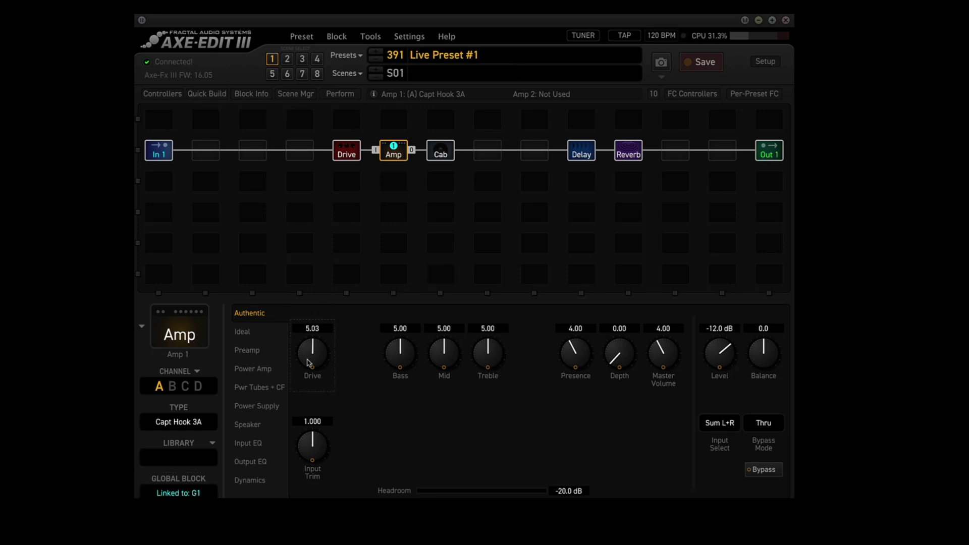
Set the amp Drive to 6.48, Bass to 3.32 and Mid to 4.06, then save the preset
{"action": "left_click_drag", "start_coordinate": [309, 363], "coordinate": [315, 328]}
{"action": "left_click_drag", "start_coordinate": [397, 350], "coordinate": [389, 393]}
{"action": "left_click_drag", "start_coordinate": [439, 348], "coordinate": [434, 370]}
{"action": "left_click", "coordinate": [701, 64]}
Step forward to Live Presets #2 and #3 and check their linked amp shows the same values
{"action": "left_click", "coordinate": [376, 53]}
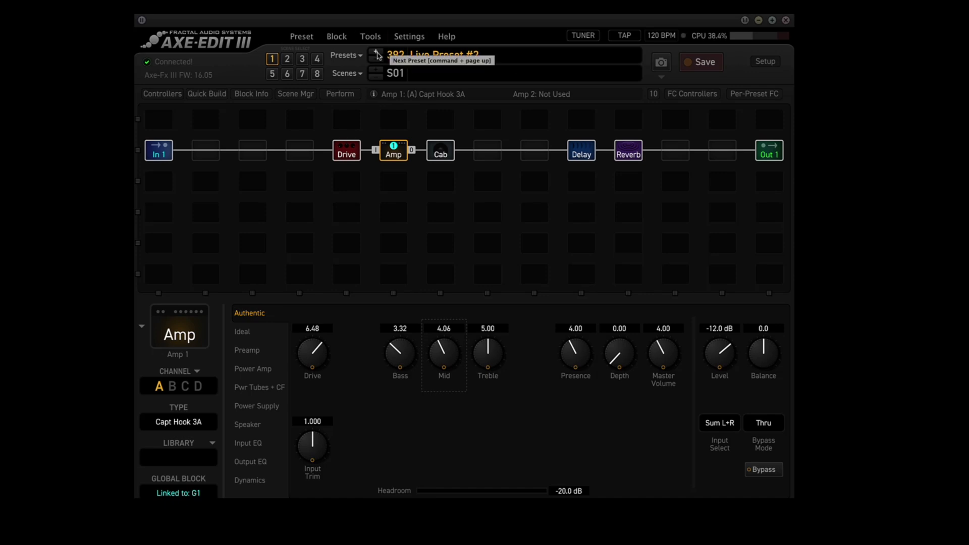
{"action": "left_click", "coordinate": [377, 53]}
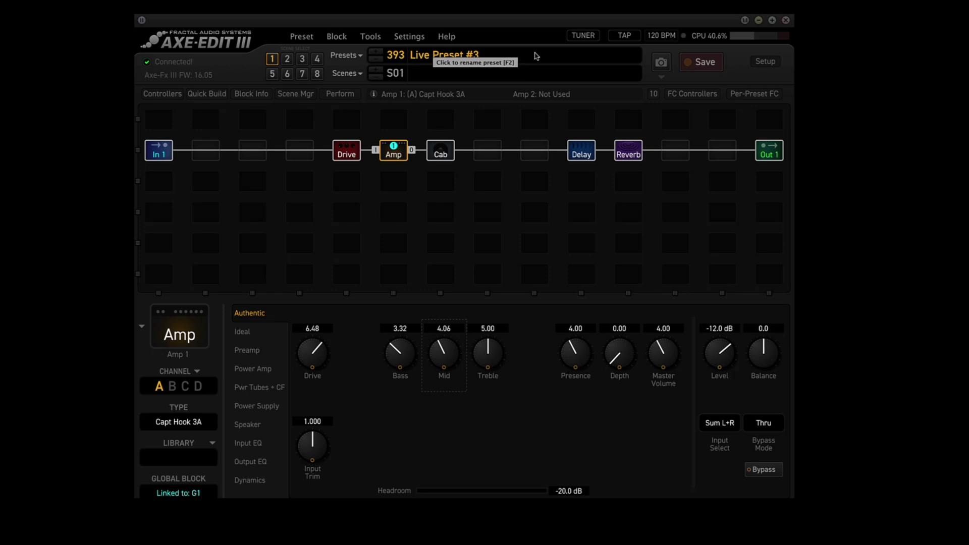
{"action": "scroll", "coordinate": [536, 56], "scroll_direction": "up", "scroll_amount": 1}
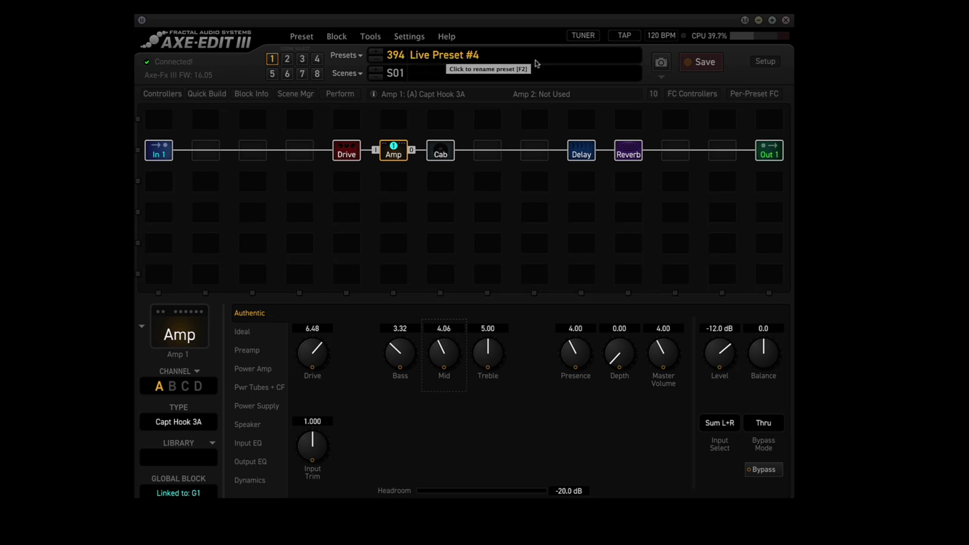